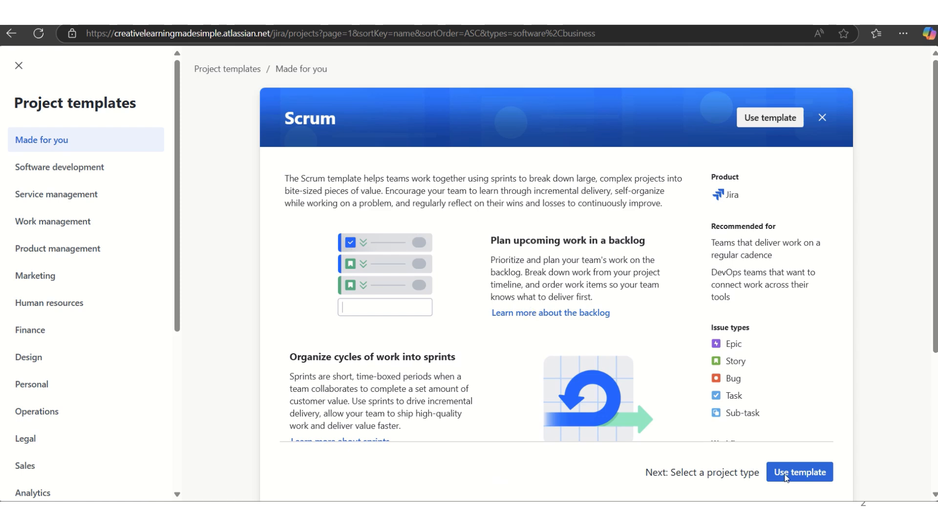
Create a company-managed project named TestRiskType from the Scrum template
left_click(794, 475)
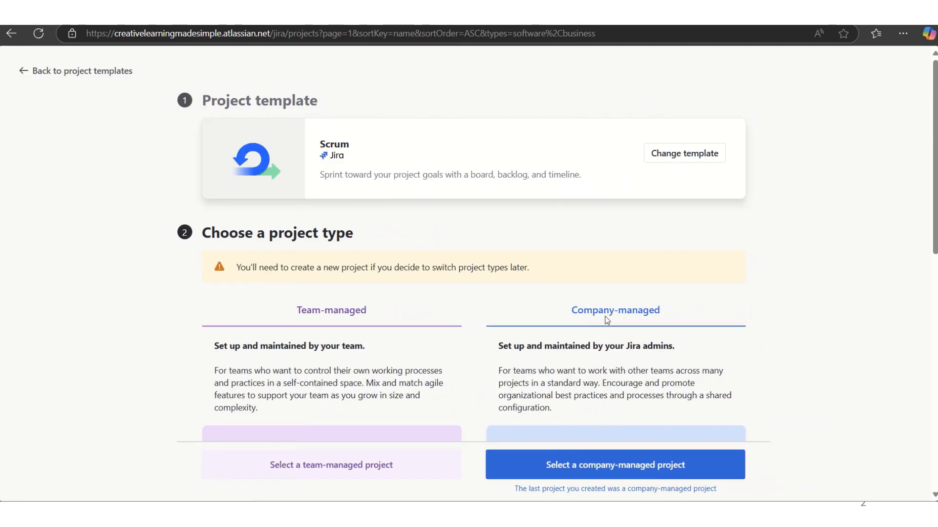
left_click(635, 472)
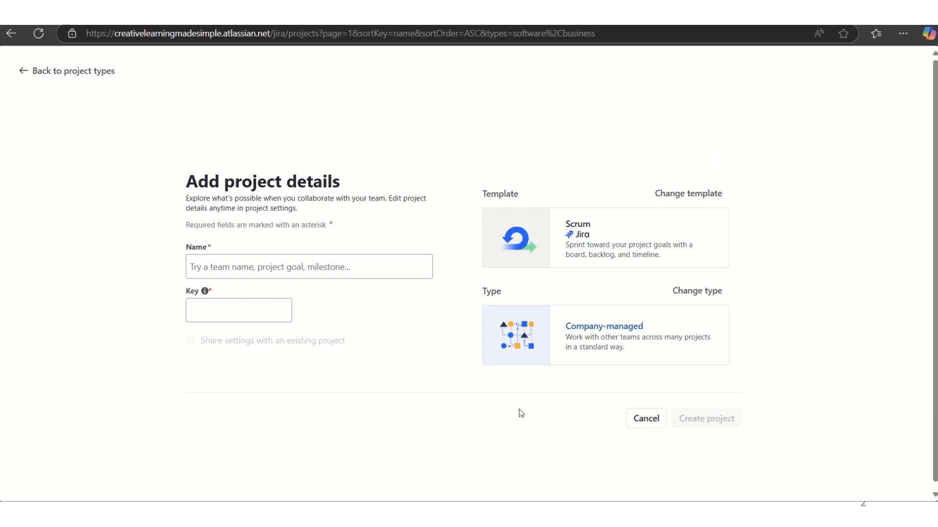
left_click(301, 267)
type("Test")
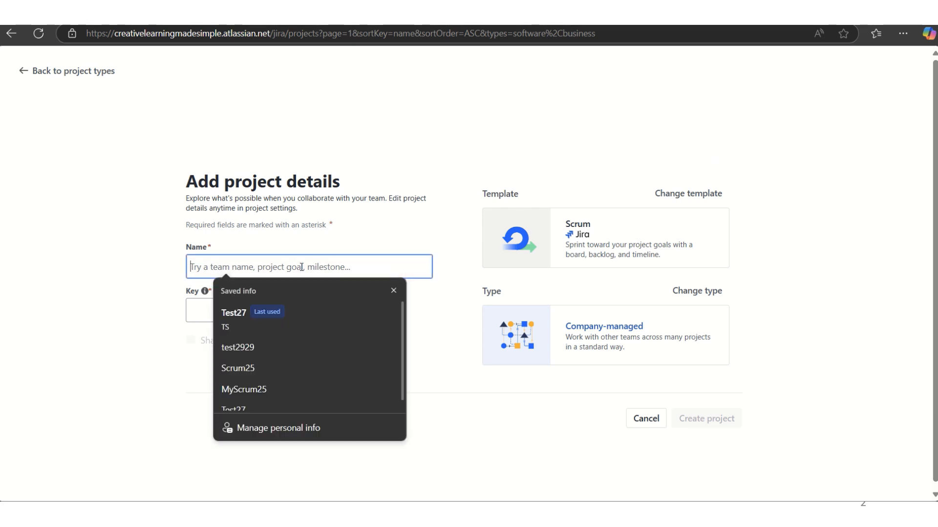
type("RiskType25")
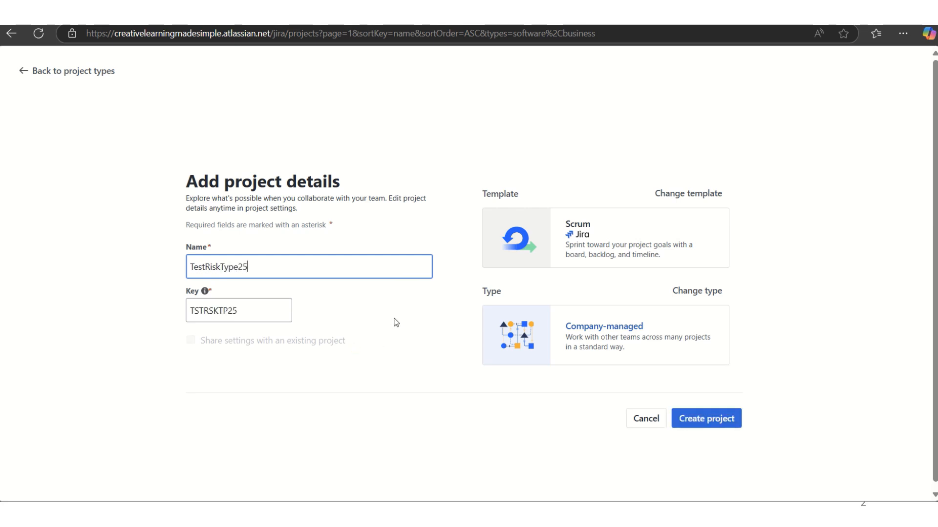
key("BackSpace")
key("BackSpace")
left_click(712, 424)
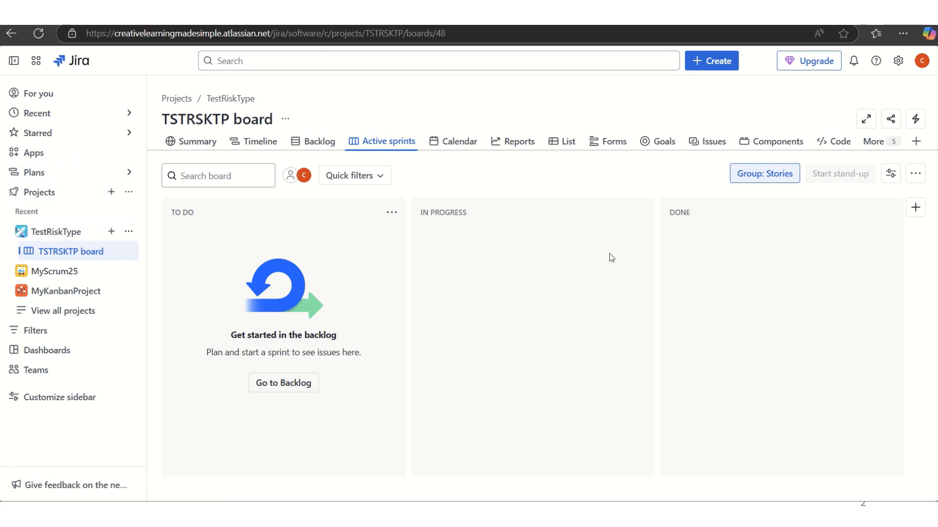
View the new project's summary, timeline and backlog
left_click(193, 141)
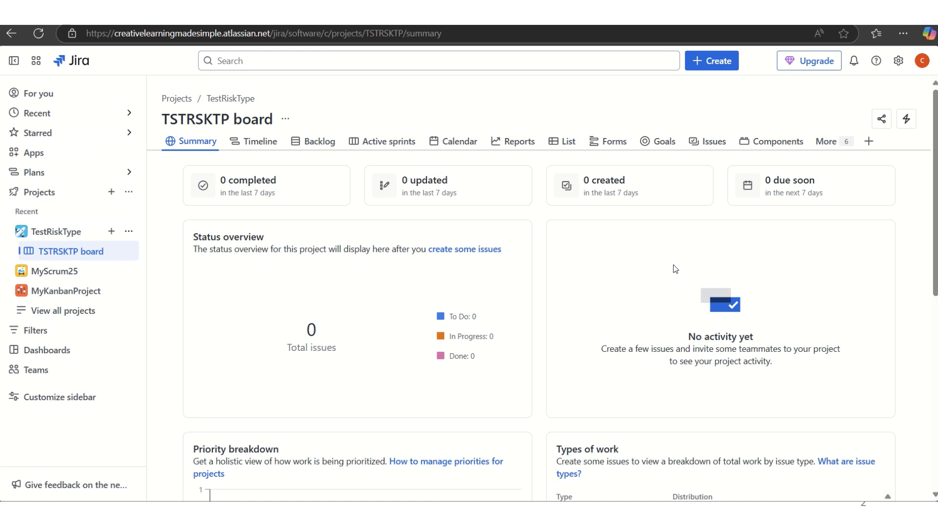
left_click(260, 145)
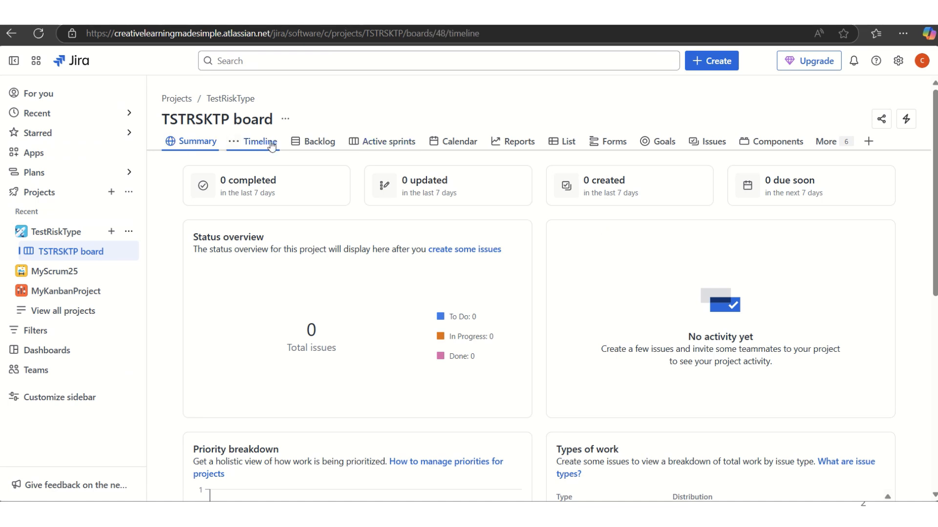
left_click(326, 145)
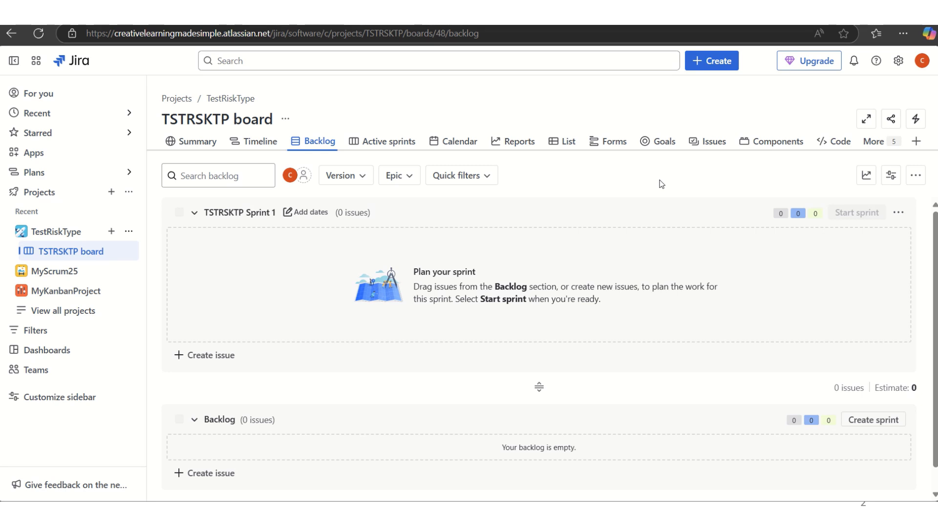
Check which issue types a new TestRiskType issue offers, and cancel creating the issue
left_click(719, 68)
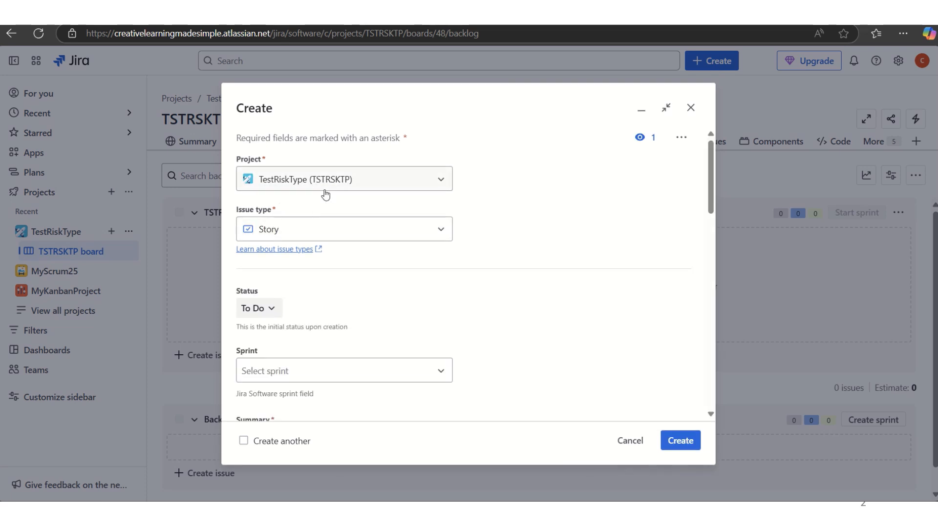
left_click(441, 234)
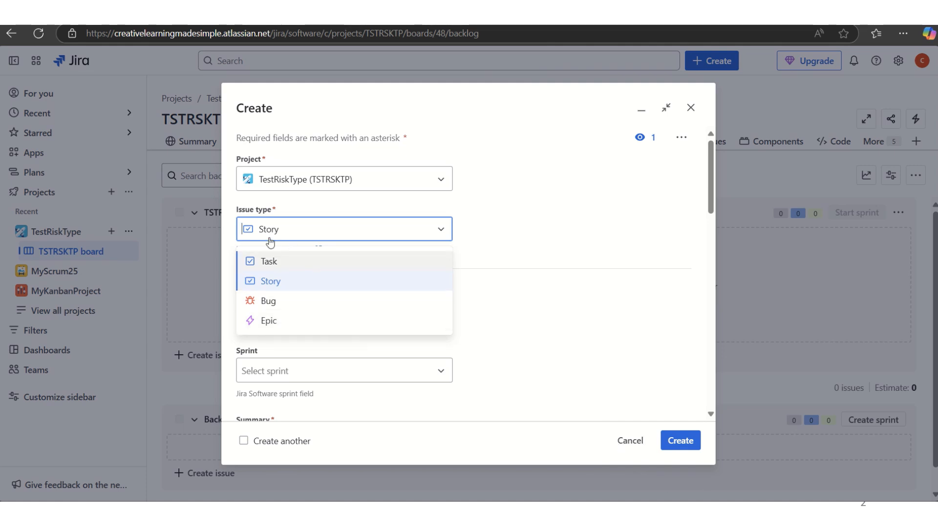
left_click(629, 442)
left_click(629, 442)
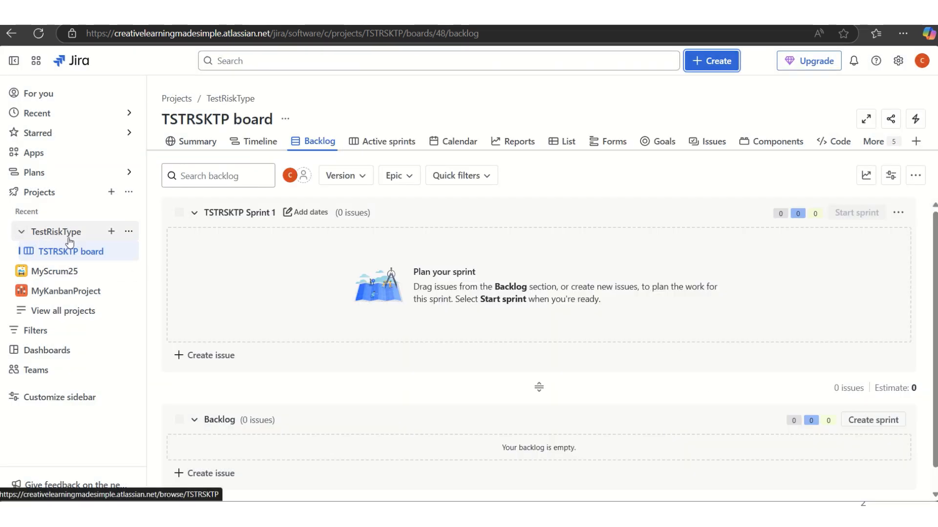
Open the issue types page in the TestRiskType project settings
left_click(131, 240)
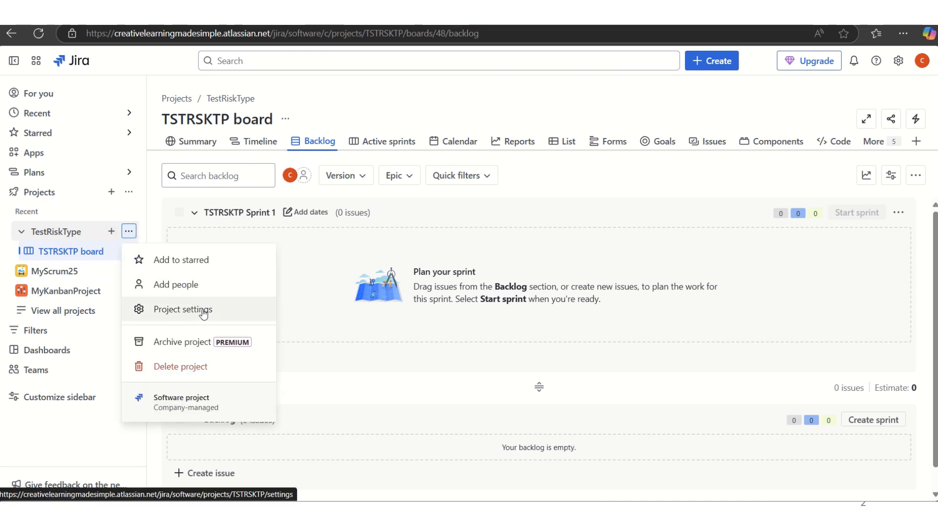
left_click(204, 312)
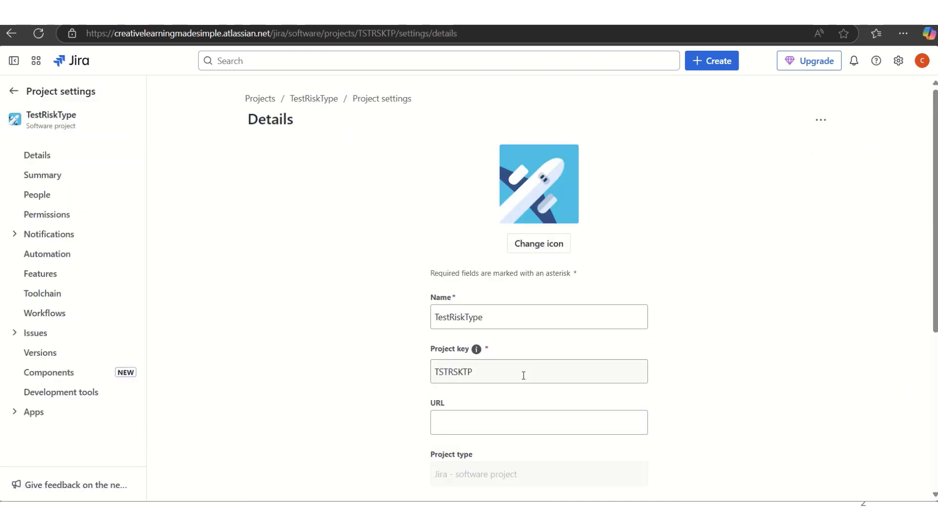
left_click(40, 336)
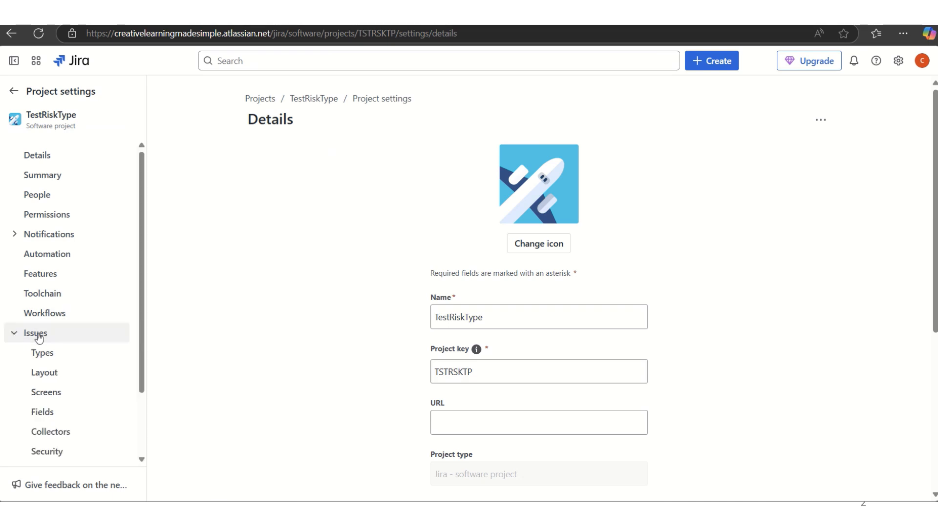
left_click(43, 353)
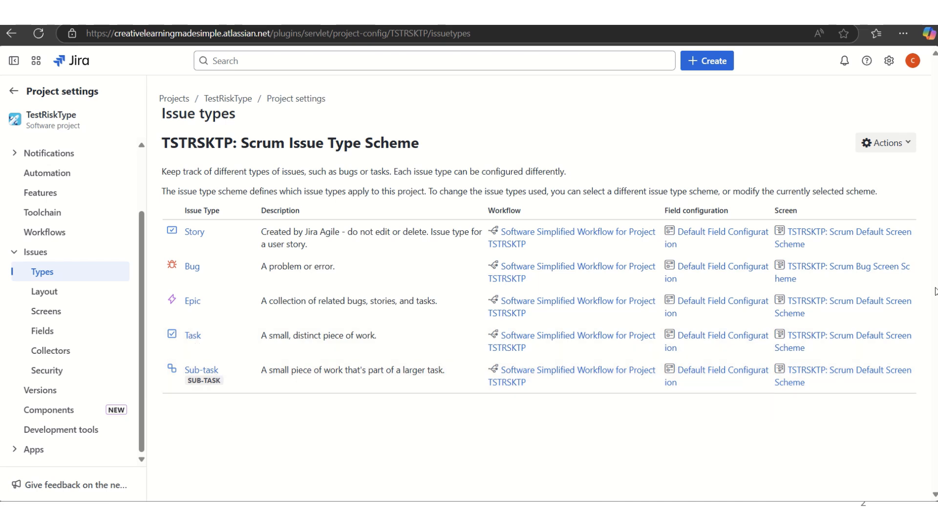
Add the available Impediment issue type to the project's Scrum issue type scheme and save the scheme
left_click(908, 143)
left_click(868, 170)
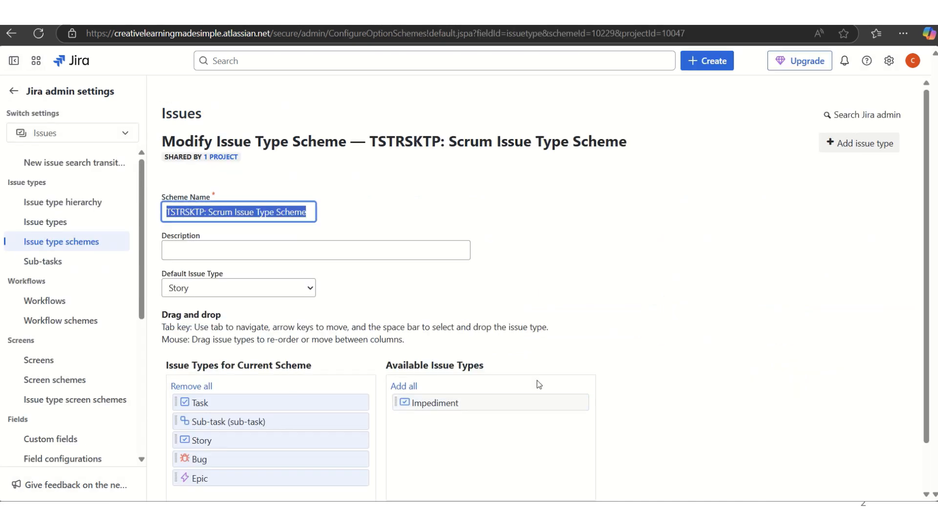
scroll(927, 323, "down", 2)
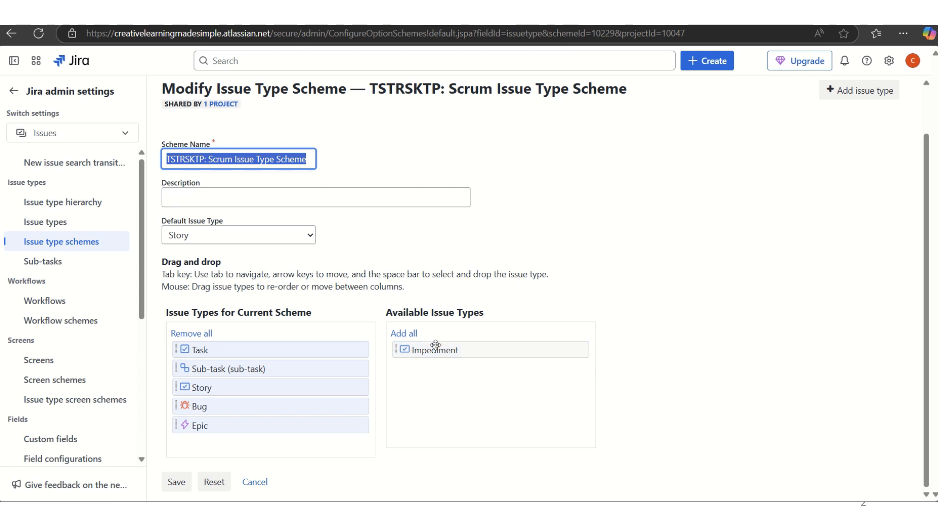
left_click_drag(435, 346, 203, 444)
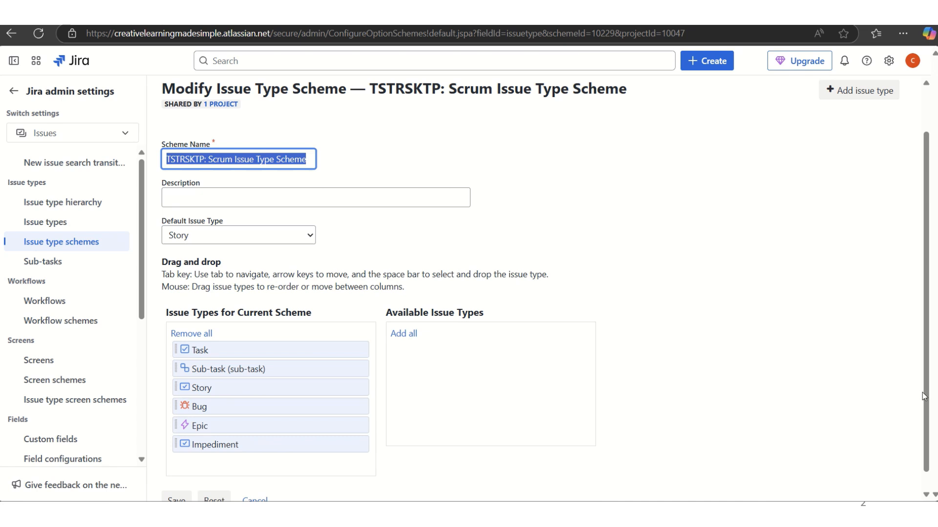
scroll(199, 494, "down", 1)
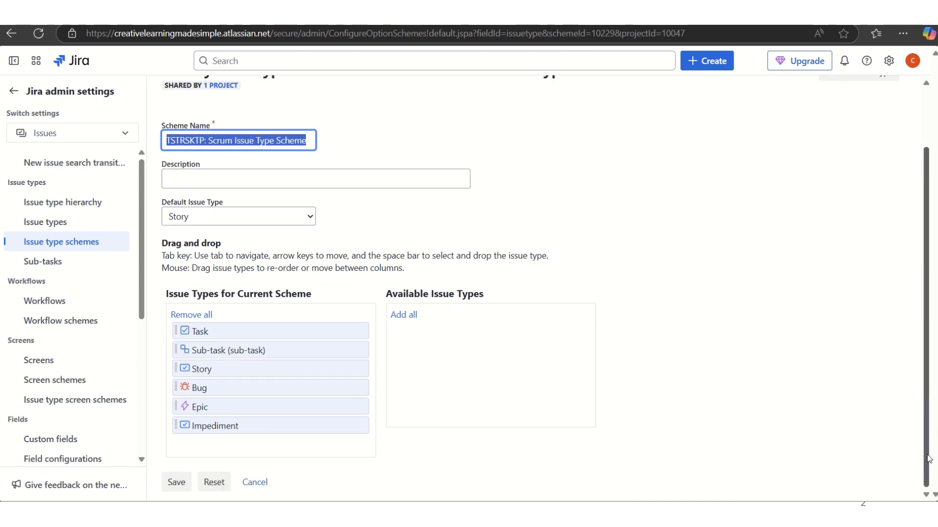
left_click(176, 482)
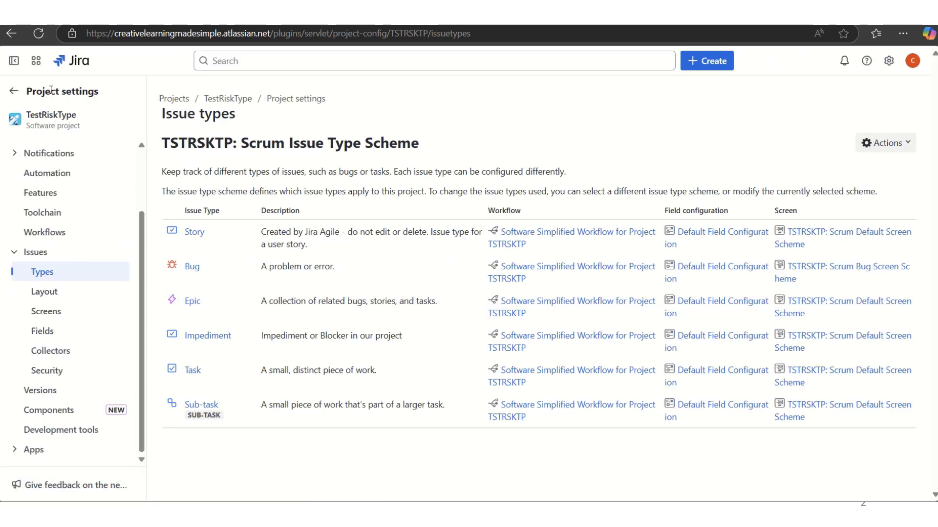
Return to the project backlog, check the new issue form for the Impediment type, and cancel the form
left_click(14, 92)
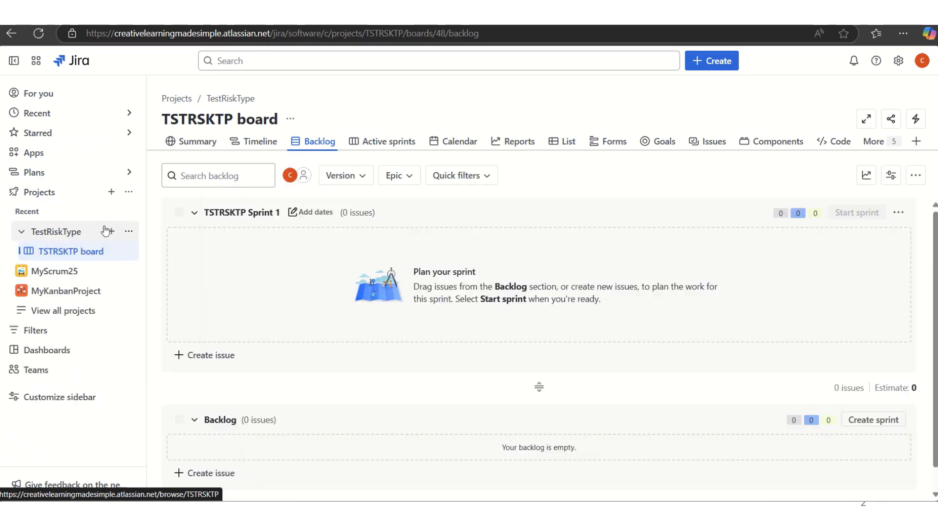
left_click(718, 63)
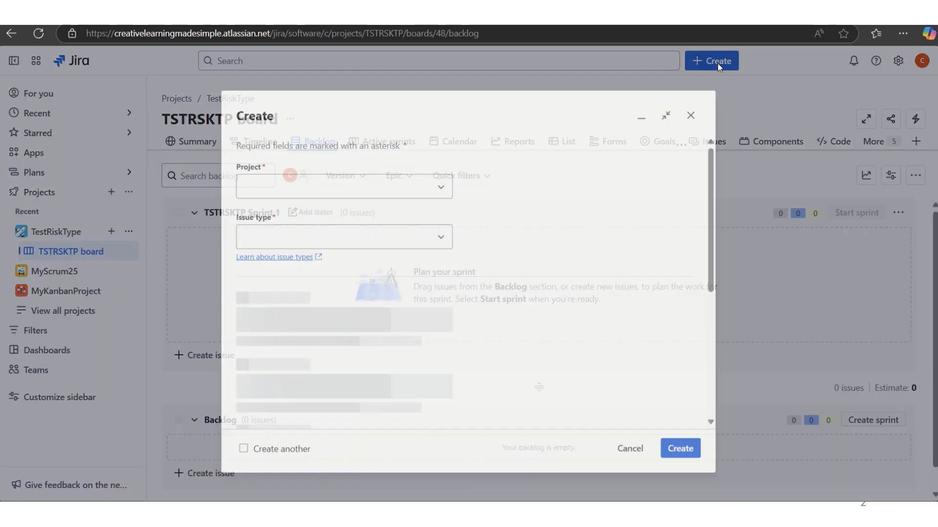
left_click(439, 231)
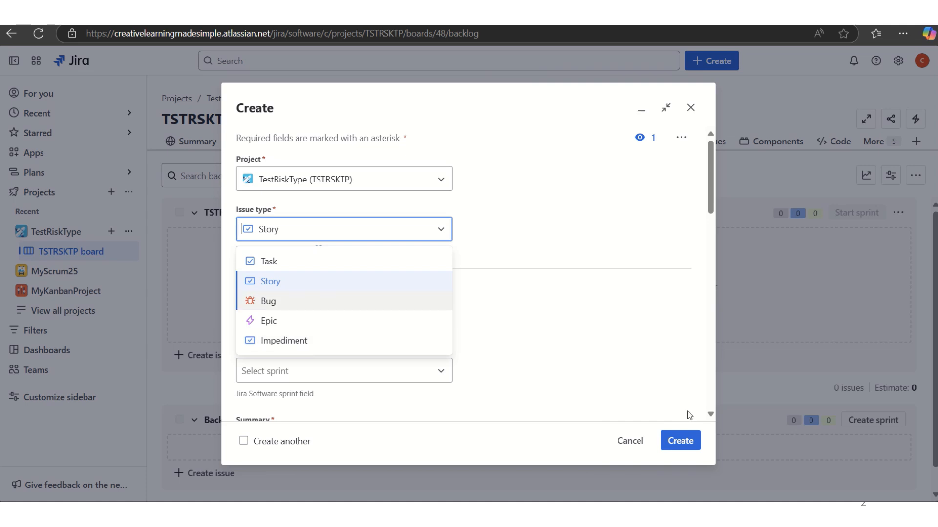
left_click(629, 442)
Open the TestRiskType project's issue type scheme for editing from its project settings
left_click(128, 232)
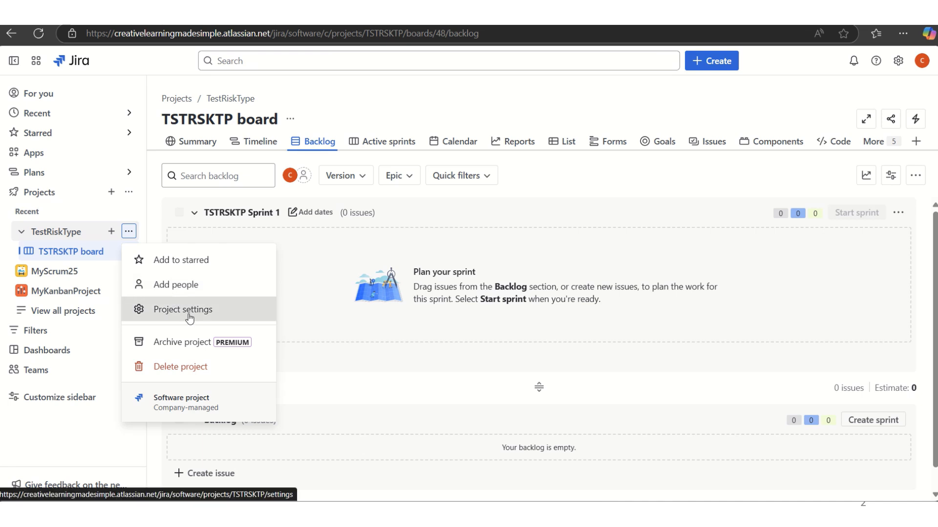
left_click(164, 311)
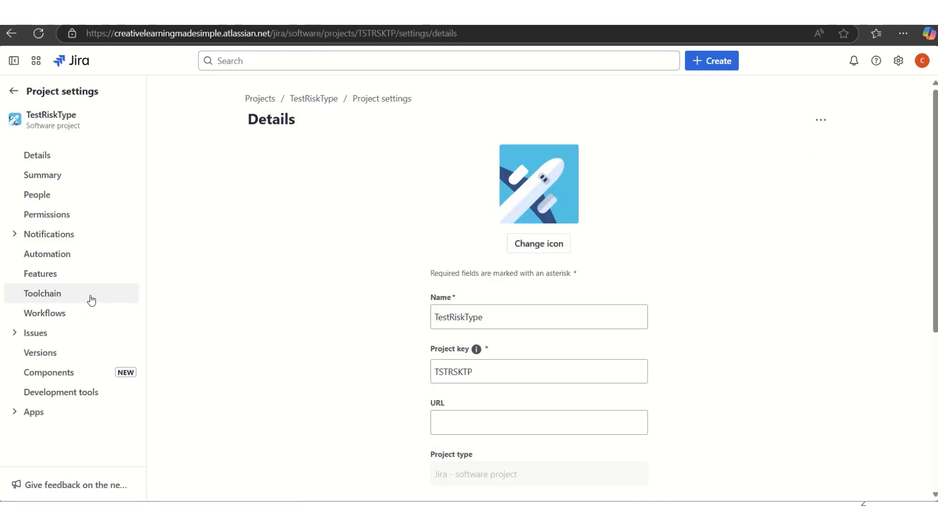
left_click(37, 335)
left_click(25, 360)
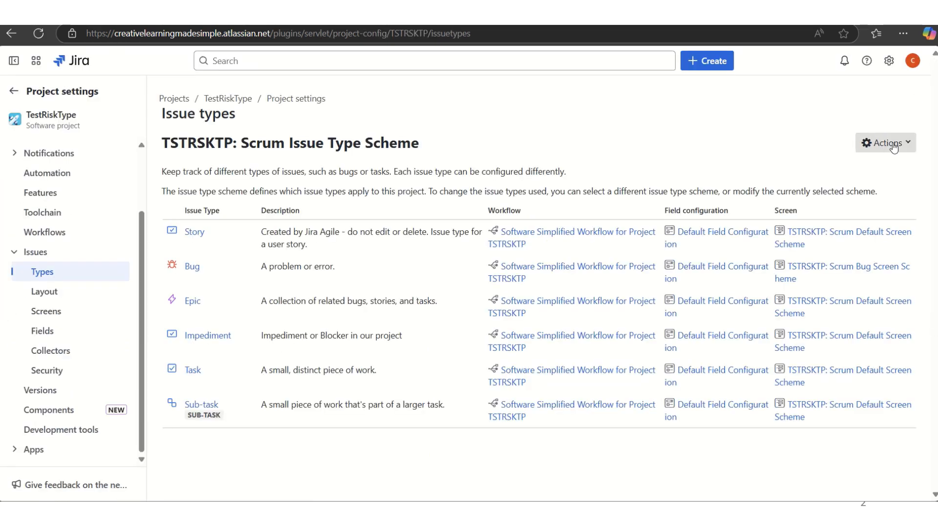
left_click(892, 144)
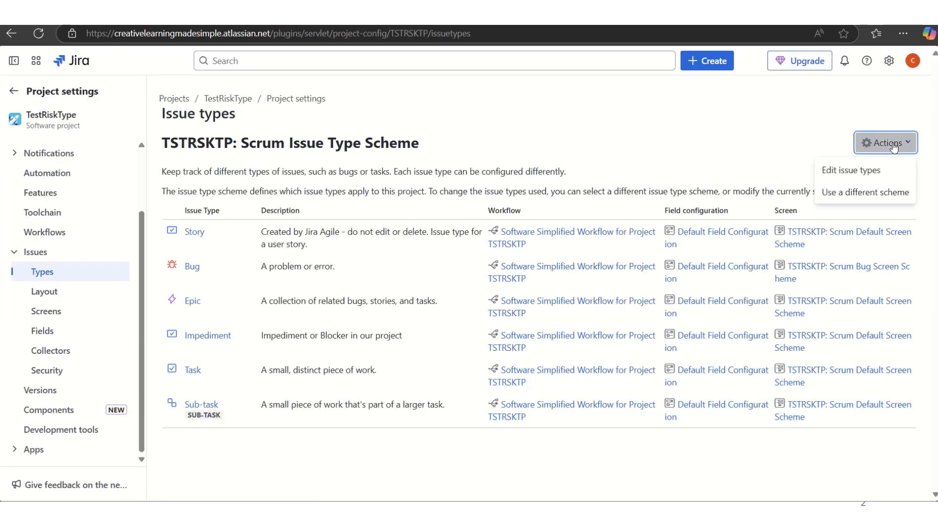
left_click(850, 171)
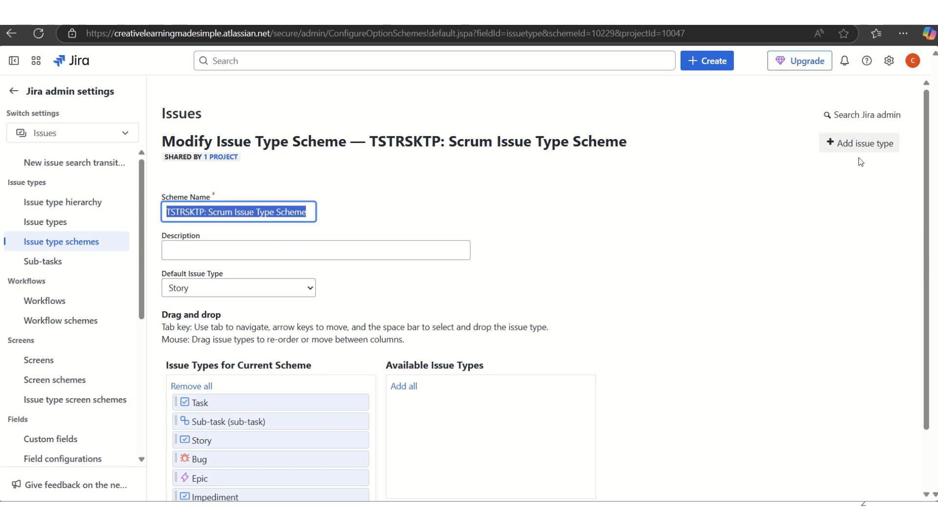
Add an issue type named Risk with the description "Project Risks" to the scheme and save the scheme
left_click(864, 146)
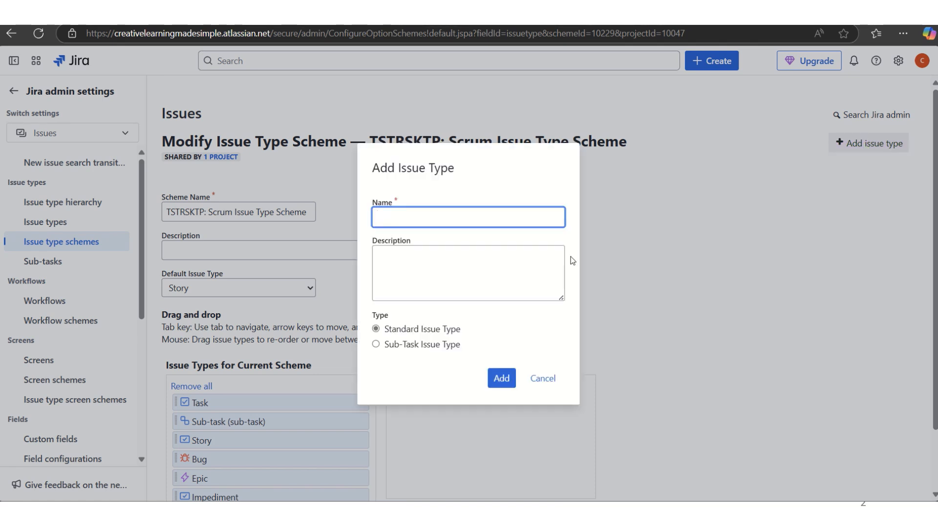
type("Risk")
left_click(498, 270)
type("Project Risks")
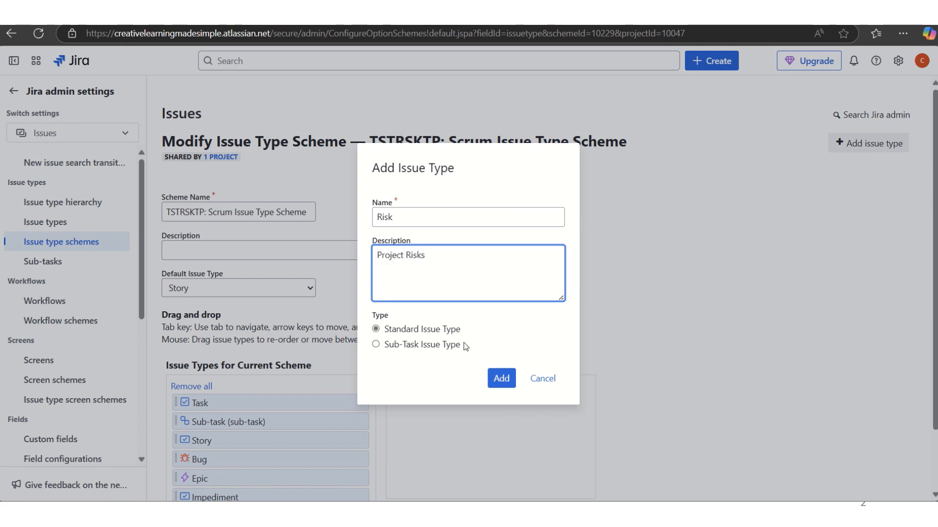
left_click(503, 379)
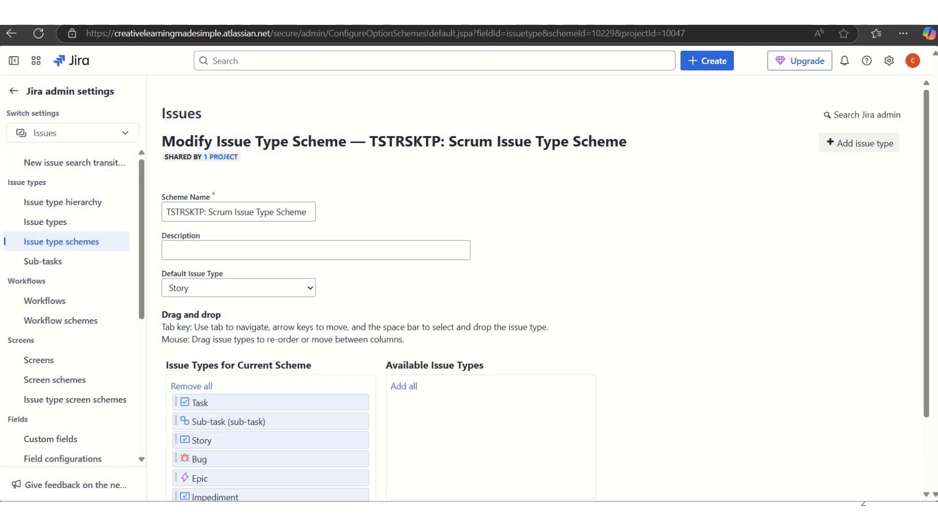
left_click_drag(928, 345, 927, 427)
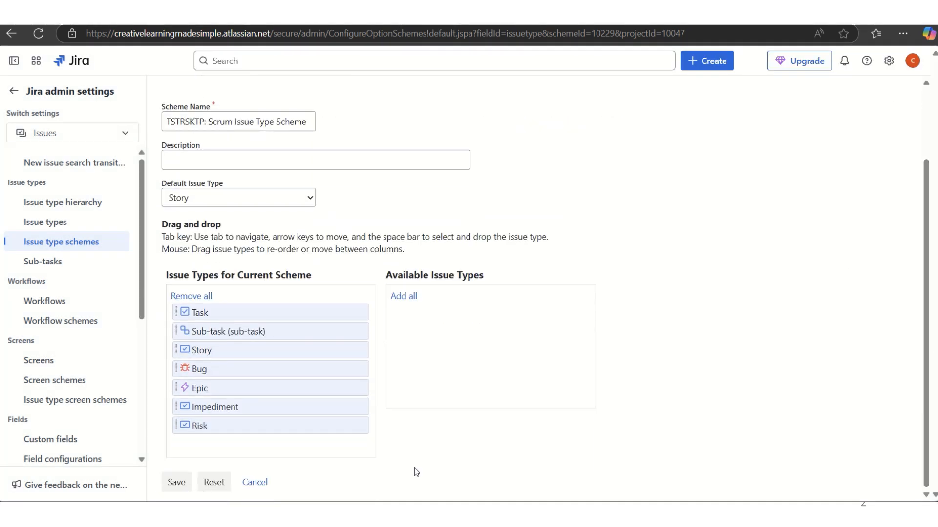
left_click(177, 486)
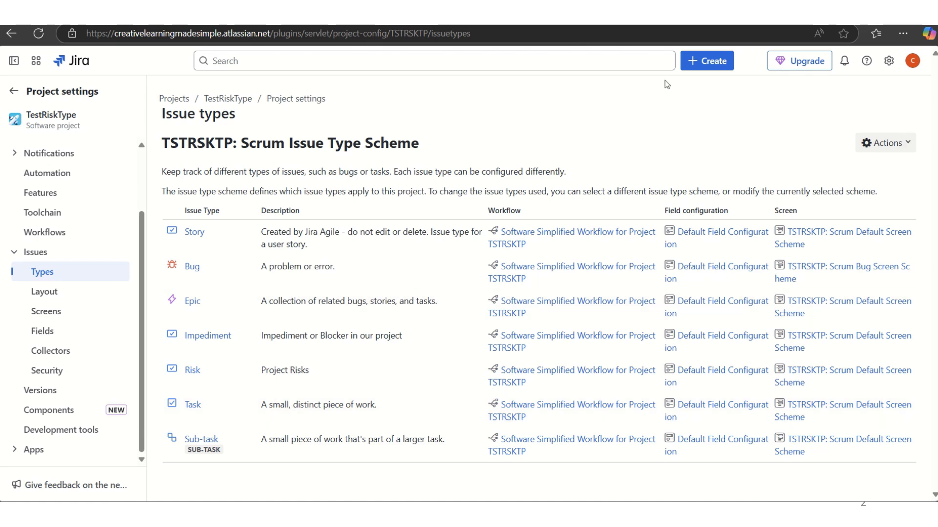
Create a Risk issue in TestRiskType with the summary "Our First Release could be delayed due to a Supplier dependency"
left_click(711, 63)
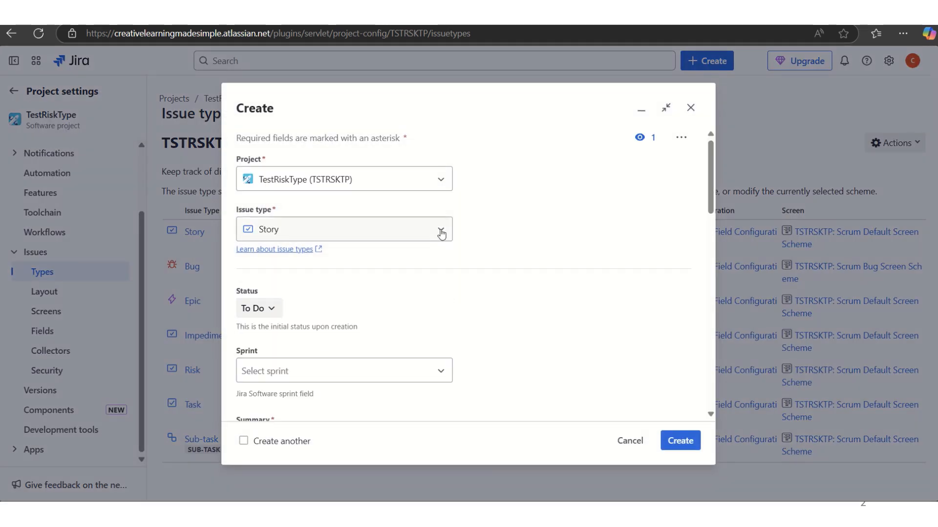
left_click(440, 230)
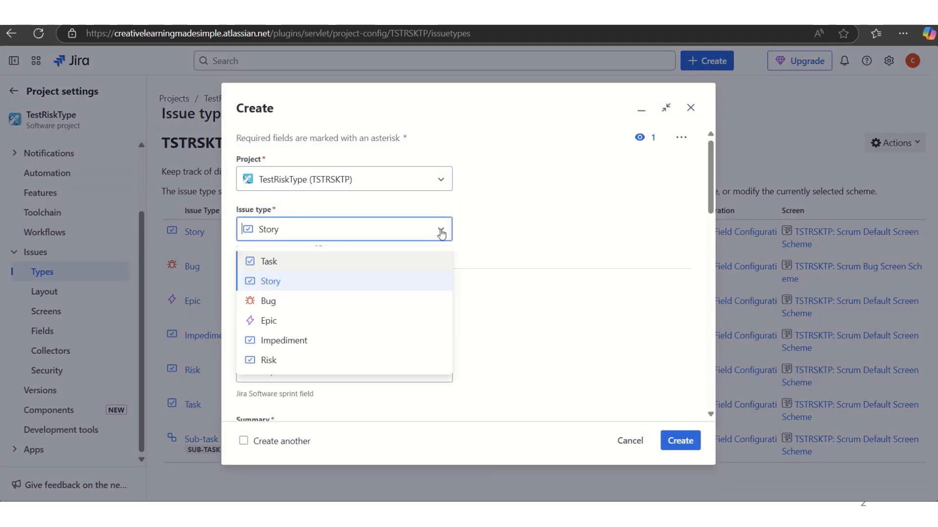
left_click(275, 364)
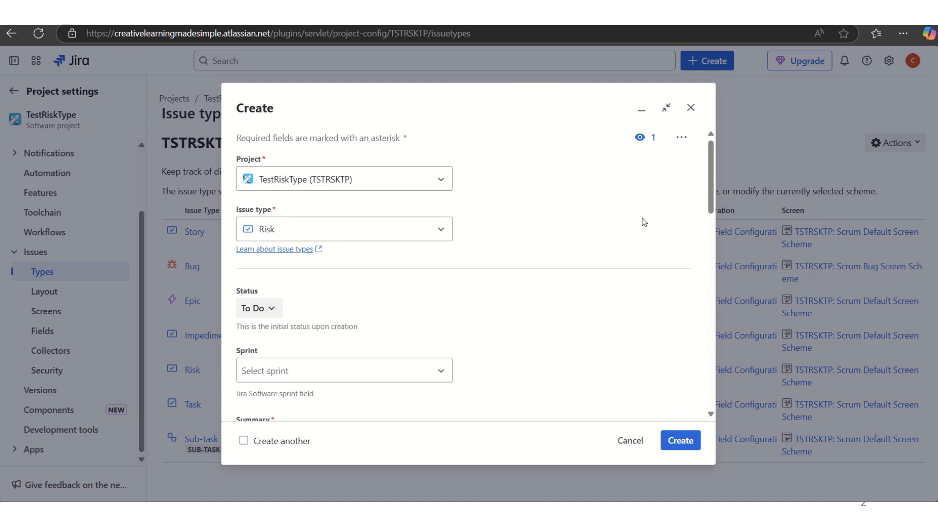
left_click_drag(710, 168, 713, 212)
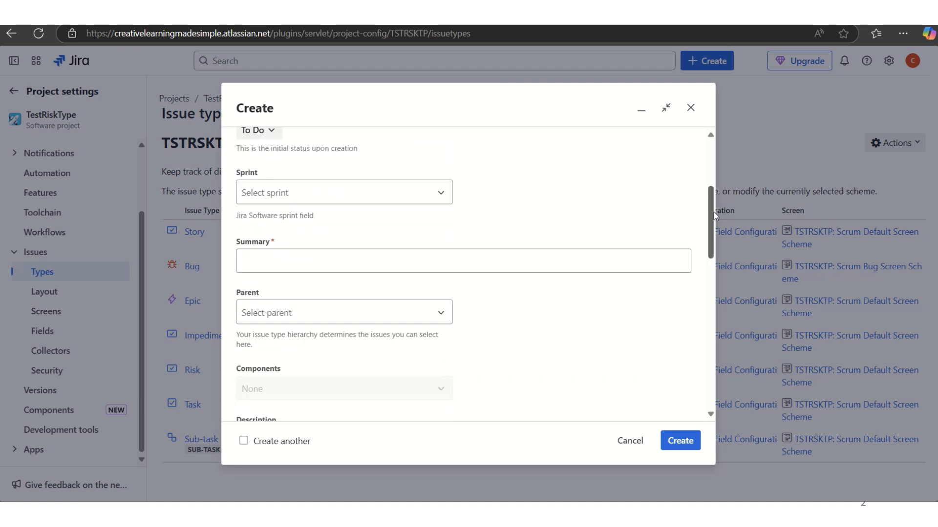
left_click(371, 267)
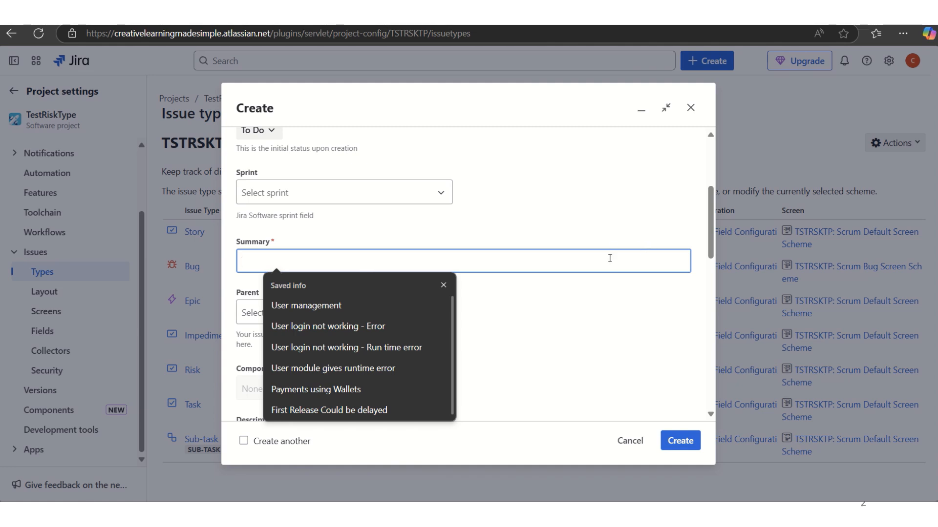
type("Our F")
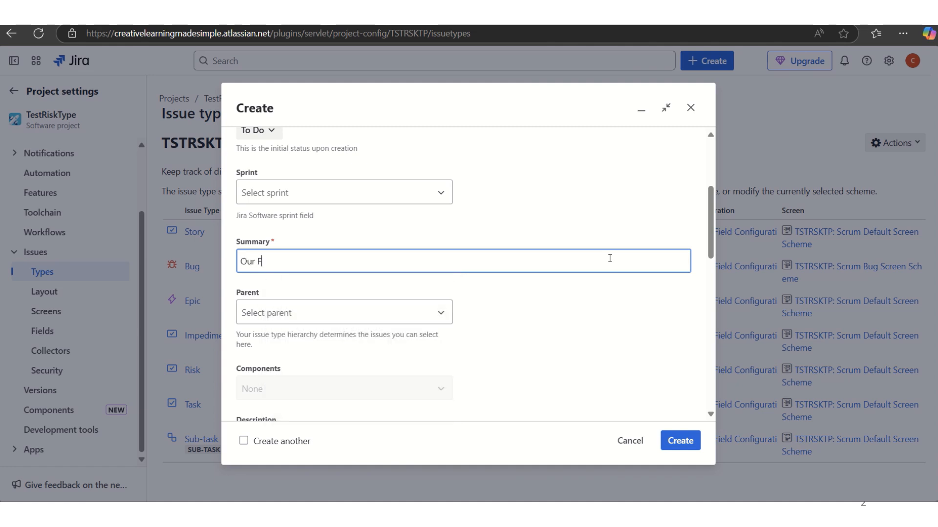
type("irst Release could be d")
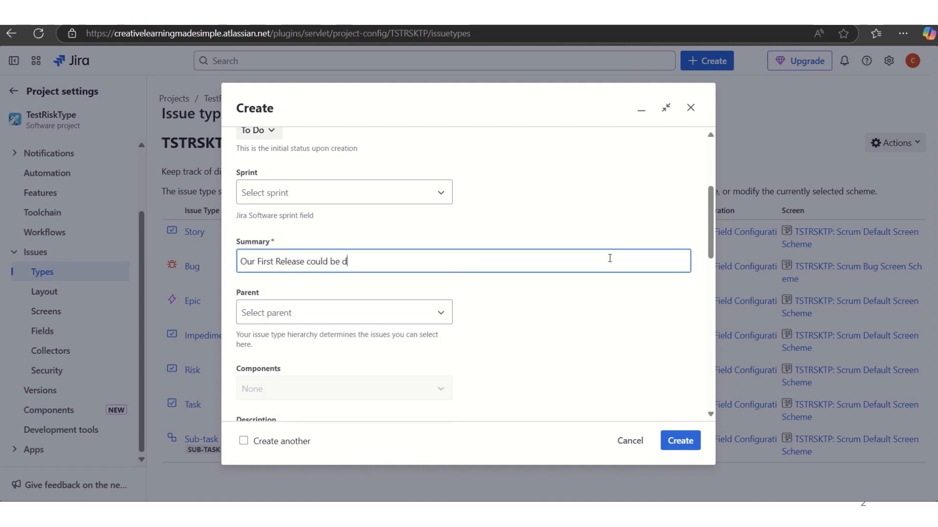
type("elayed due to Supplier dependency")
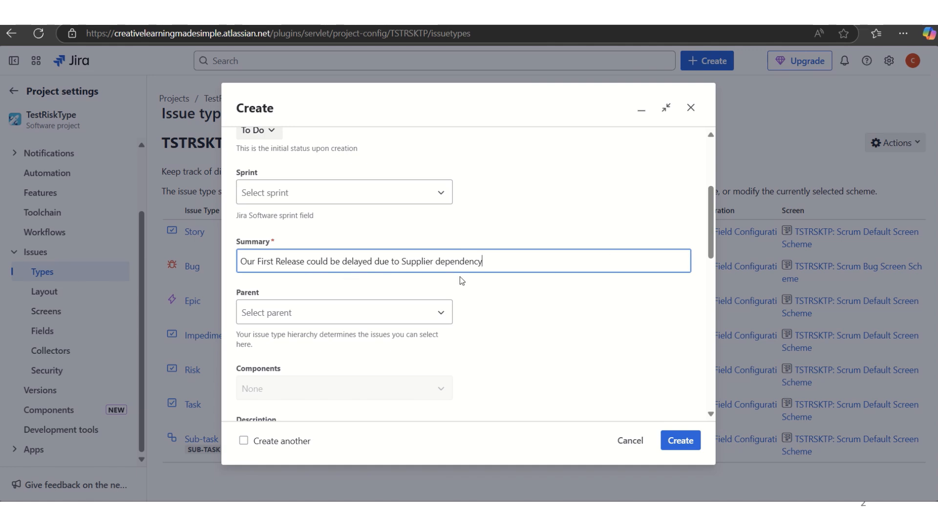
left_click(403, 261)
type("a")
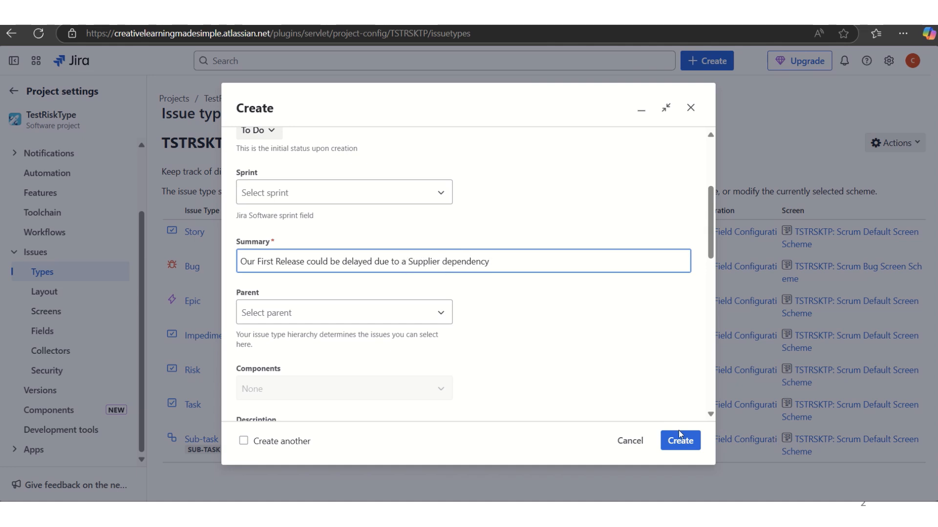
left_click(681, 439)
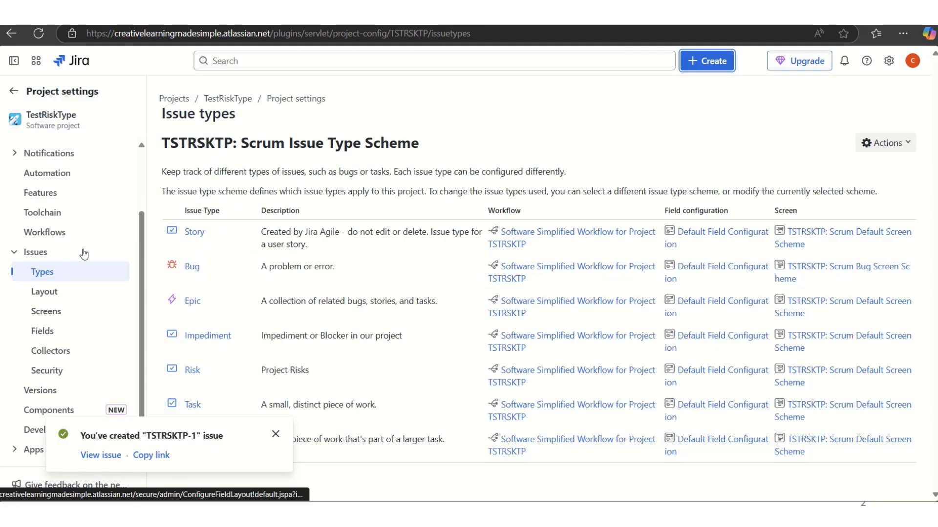
Return to the project backlog and open the new Risk issue in full view to examine its fields
left_click(13, 93)
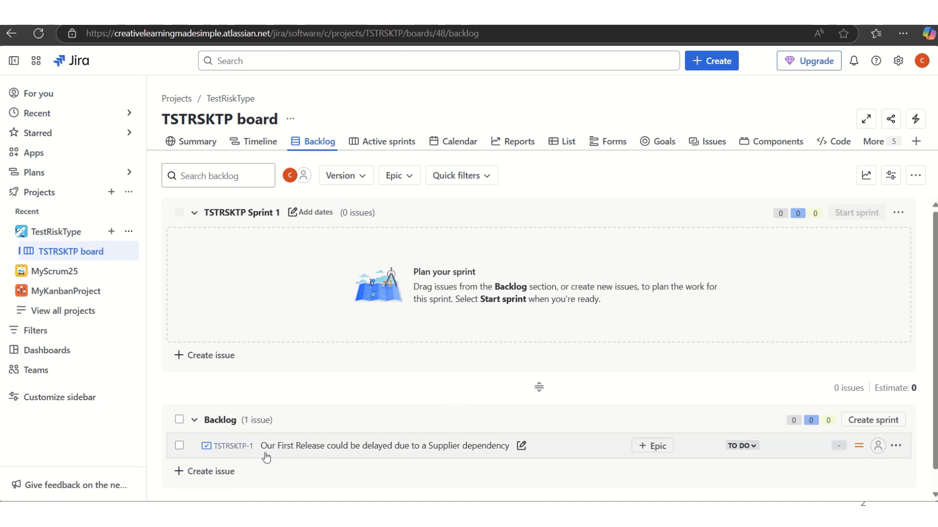
left_click(236, 447)
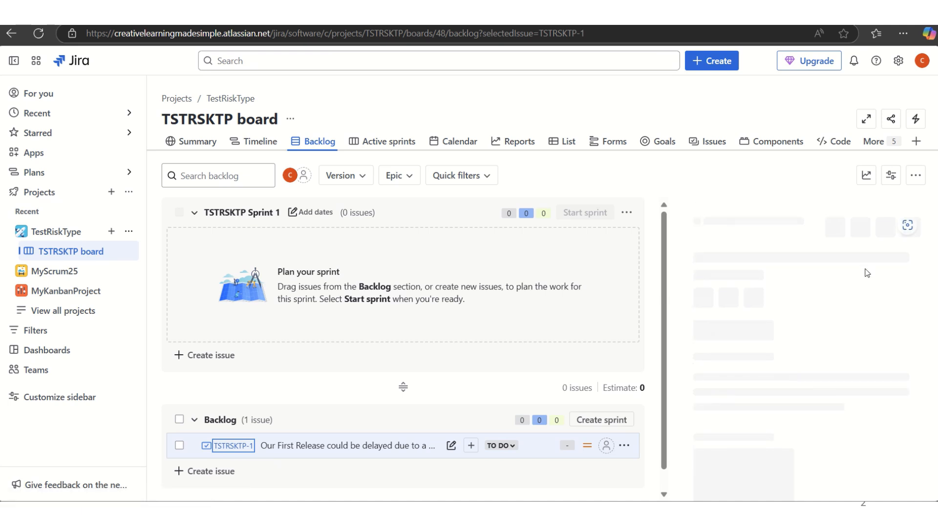
left_click(726, 236)
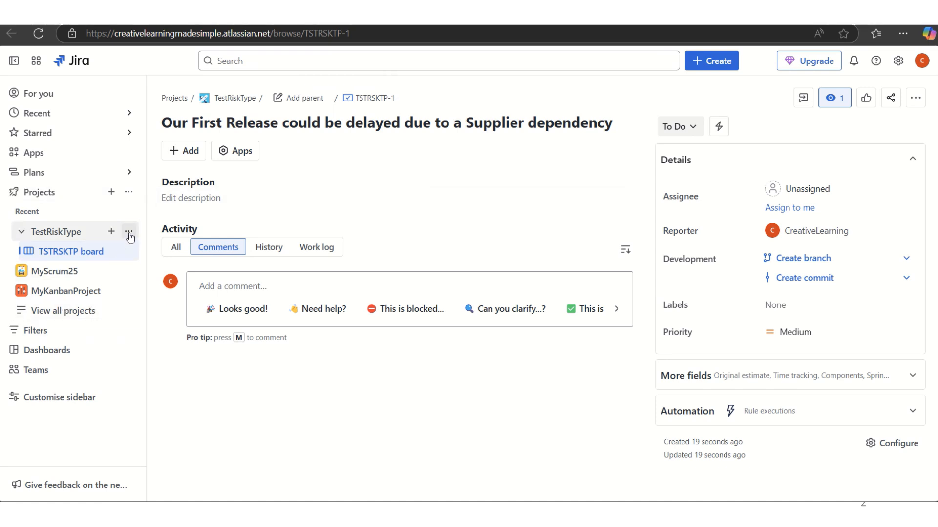
Open the TestRiskType project settings and review the issue types with their assigned screens
left_click(129, 233)
left_click(172, 310)
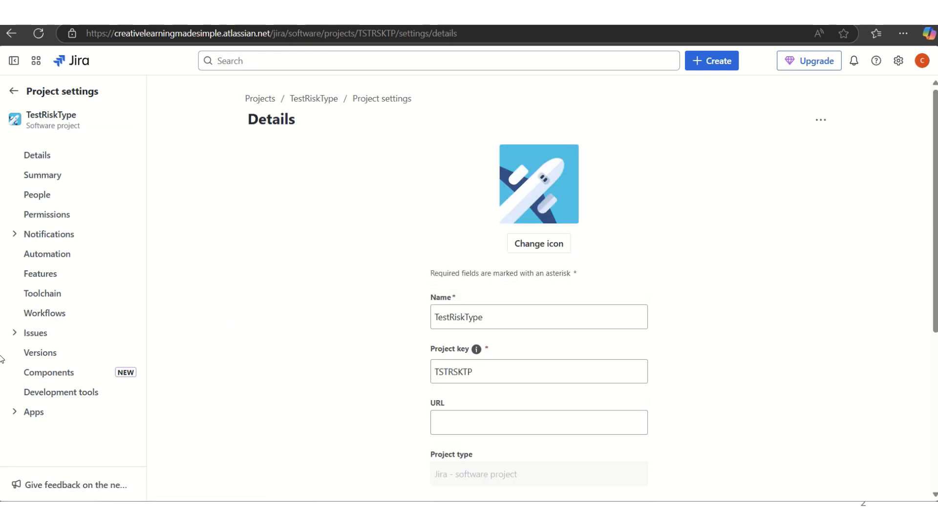
left_click(37, 334)
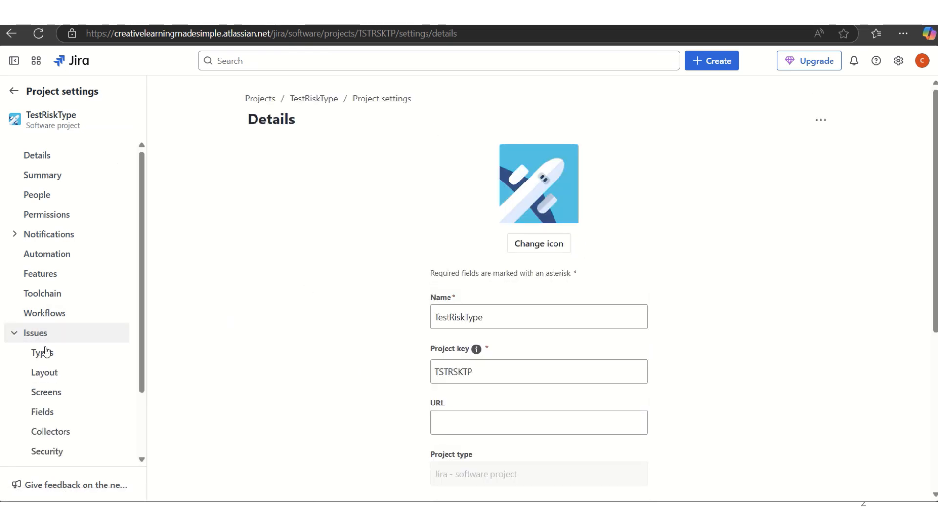
left_click(42, 353)
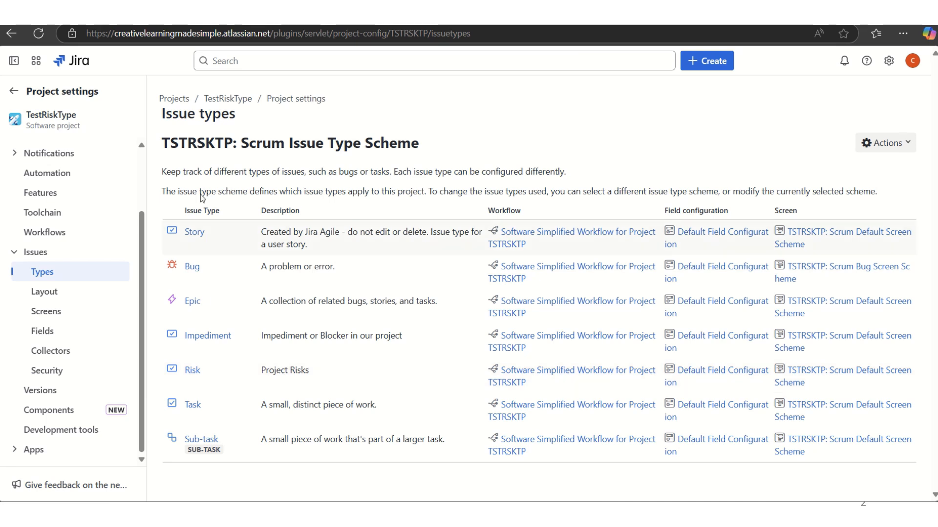
Open the project's screens settings and inspect the Default operation's screen in the TSTRSKTP: Scrum Default Screen Scheme
left_click(47, 314)
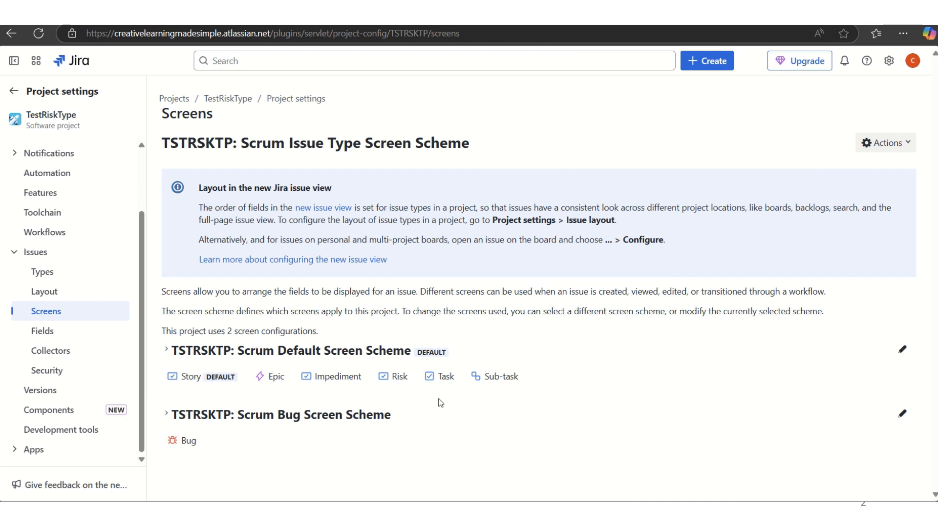
left_click(902, 351)
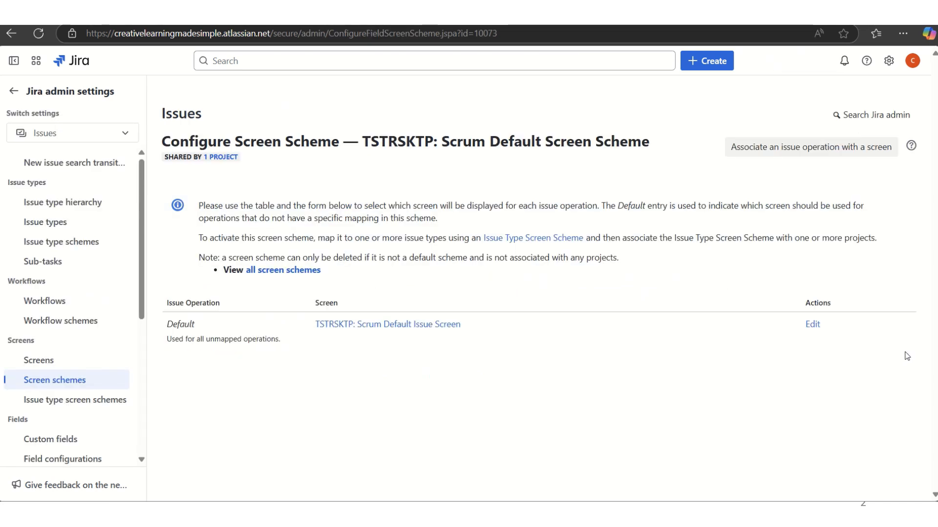
left_click(812, 326)
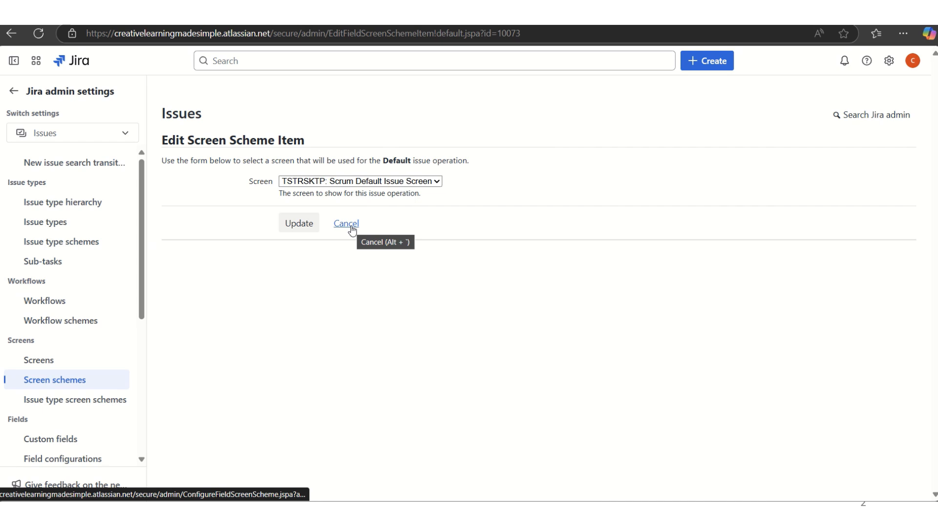
left_click(84, 403)
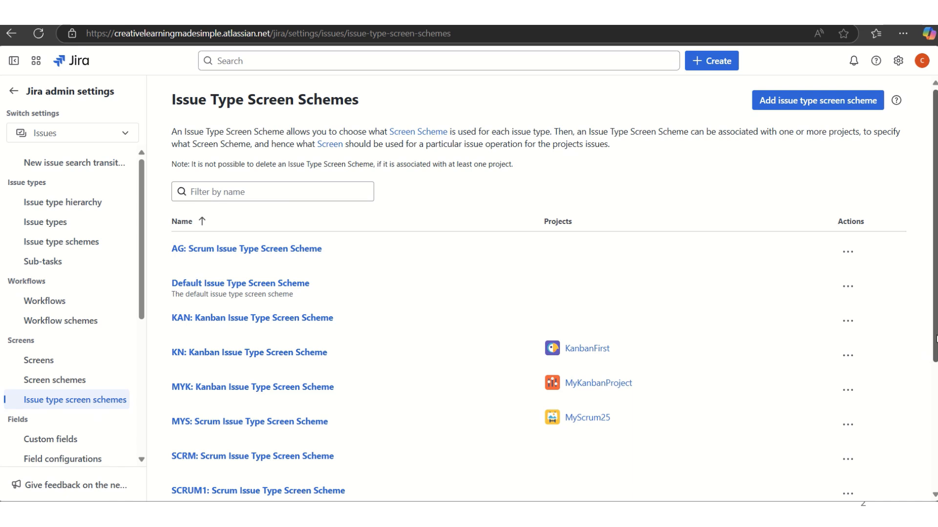
scroll(935, 338, "down", 4)
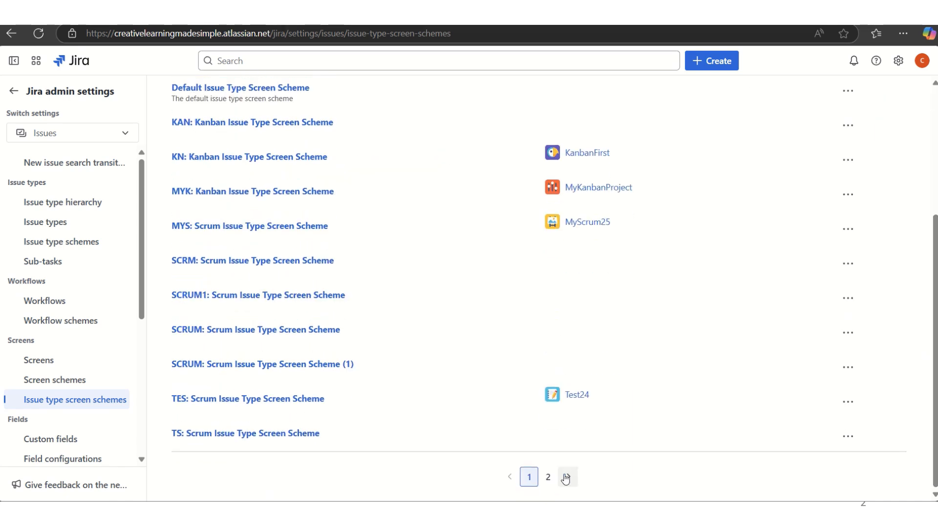
left_click(548, 477)
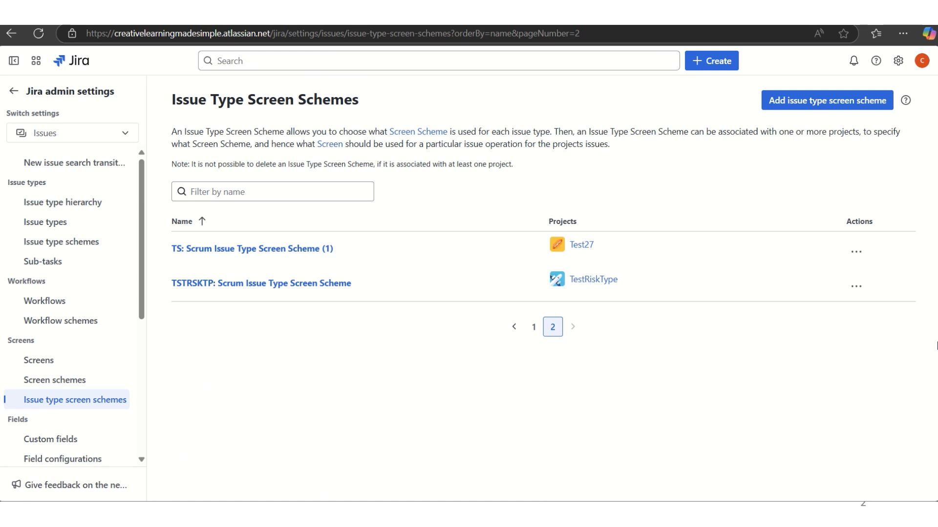
left_click(856, 287)
left_click(827, 344)
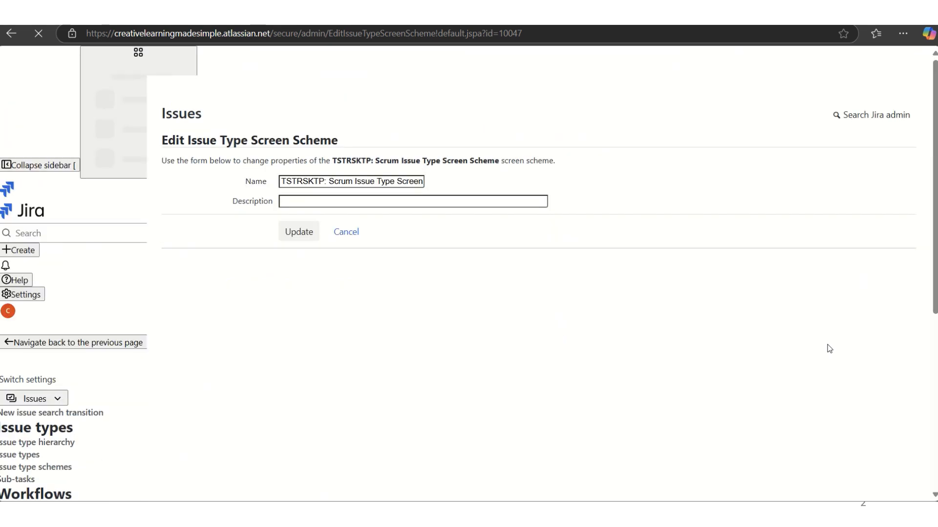
left_click(348, 232)
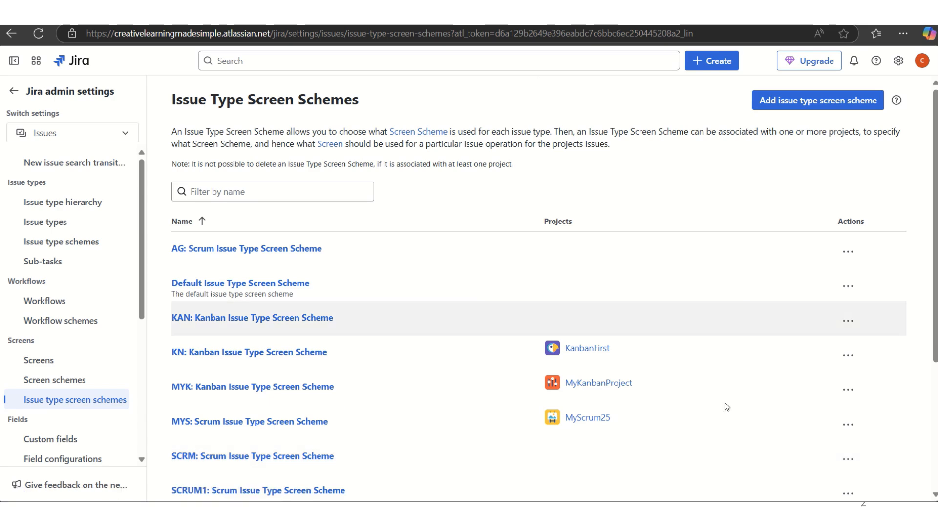
scroll(934, 353, "down", 4)
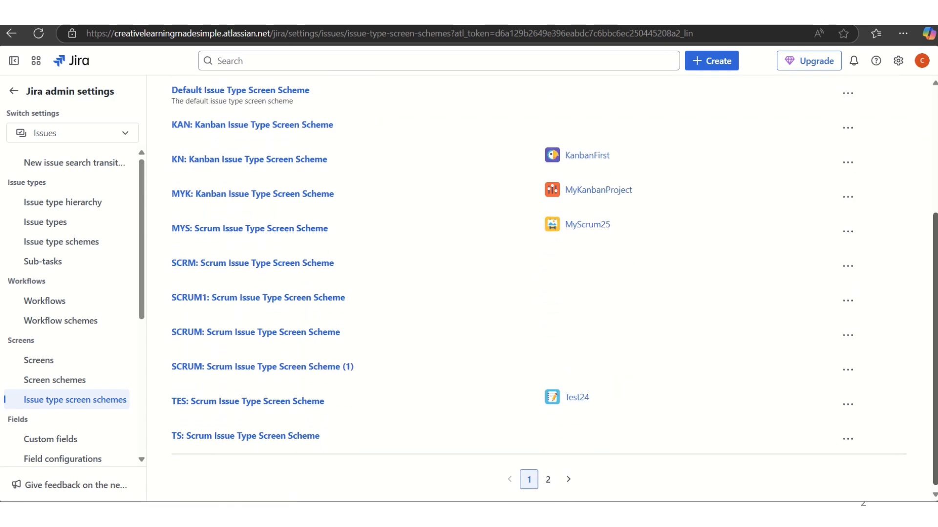
Find TSTRSKTP: Scrum Default Screen Scheme on the last page of the screen schemes list and open its configuration
left_click(62, 381)
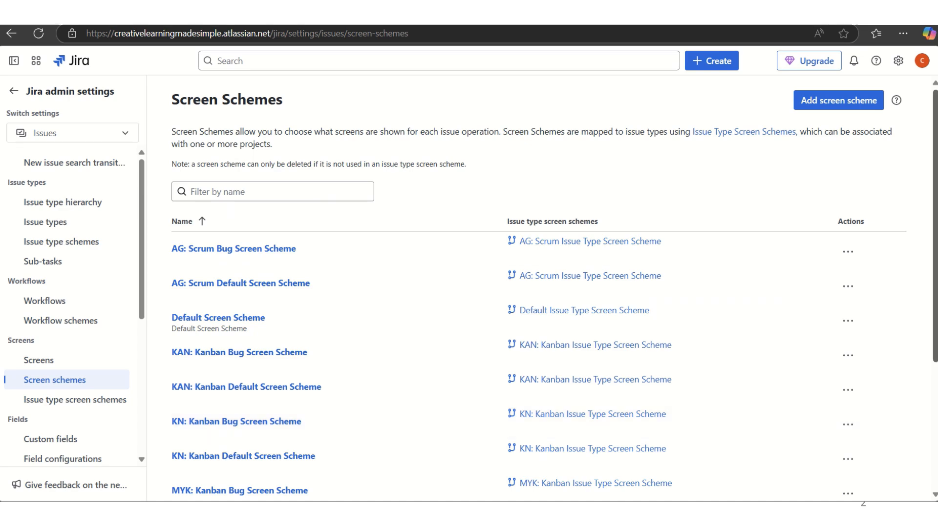
scroll(935, 340, "down", 4)
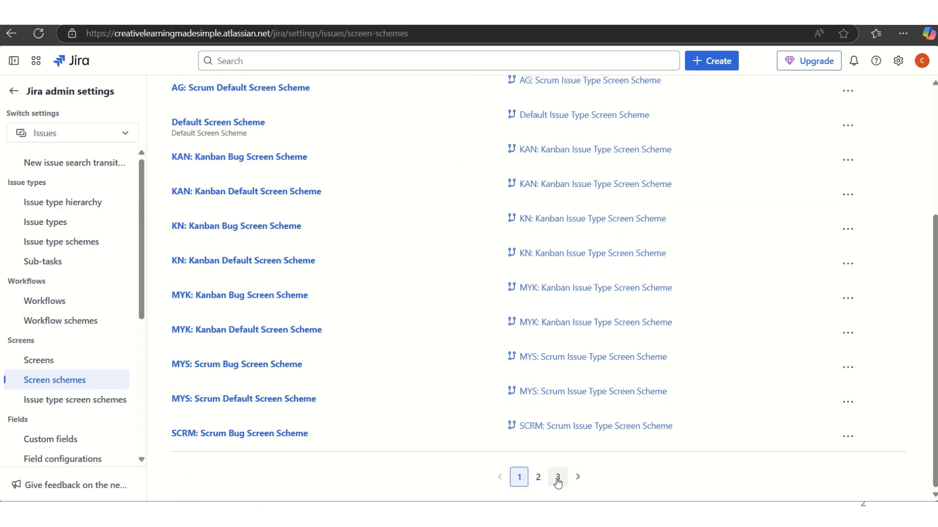
left_click(539, 478)
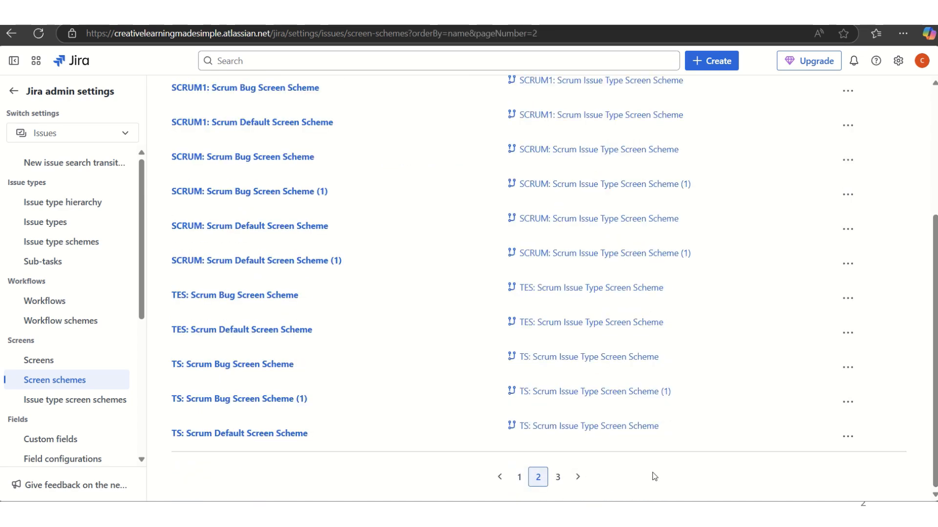
left_click_drag(934, 375, 935, 297)
scroll(934, 296, "down", 3)
left_click(557, 477)
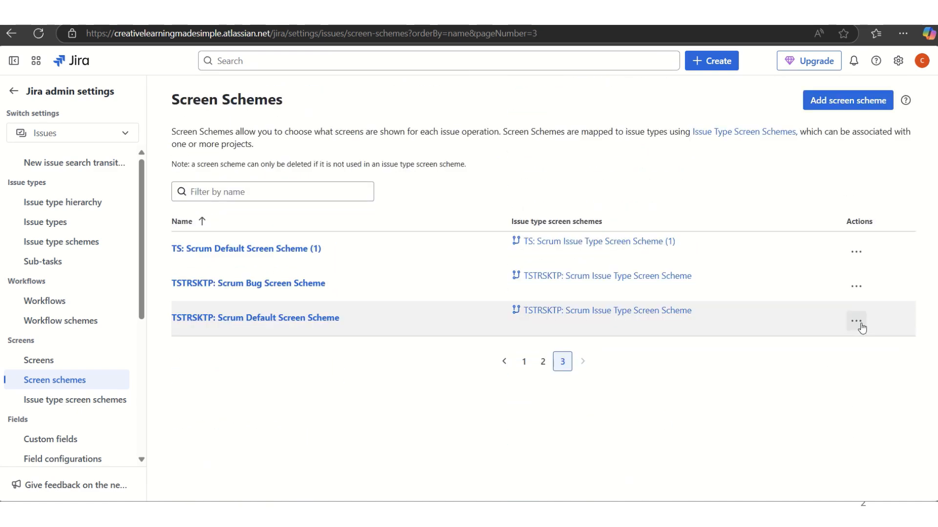
left_click(288, 321)
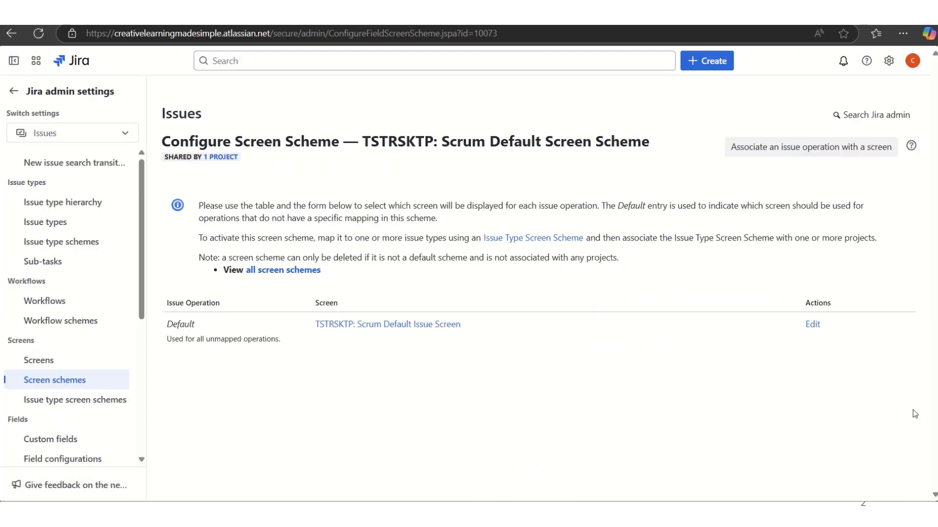
Open the TSTRSKTP: Scrum Default Issue Screen and examine its list of fields
left_click(416, 326)
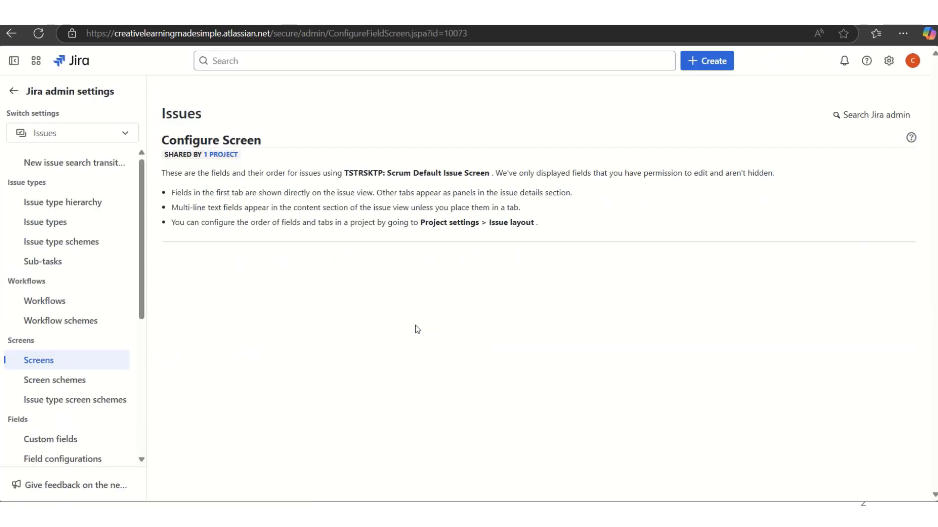
left_click_drag(922, 309, 930, 473)
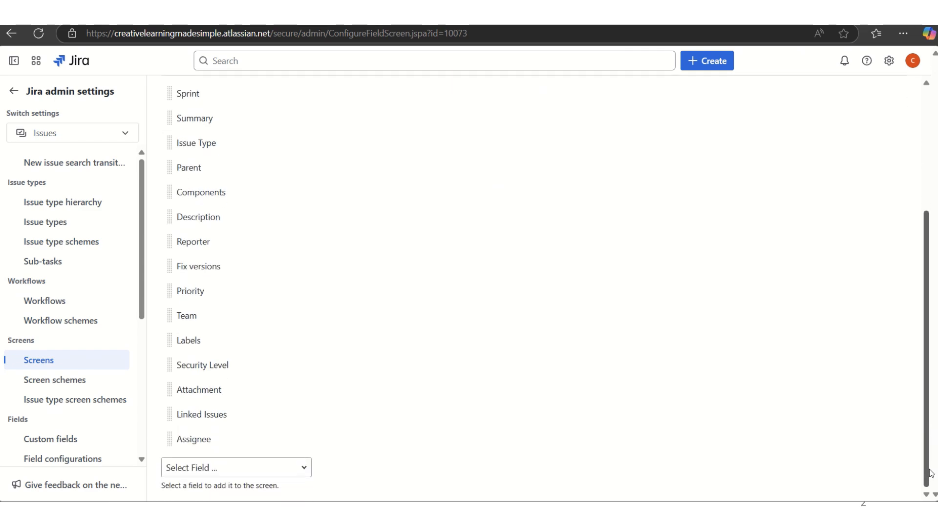
left_click_drag(931, 438, 934, 415)
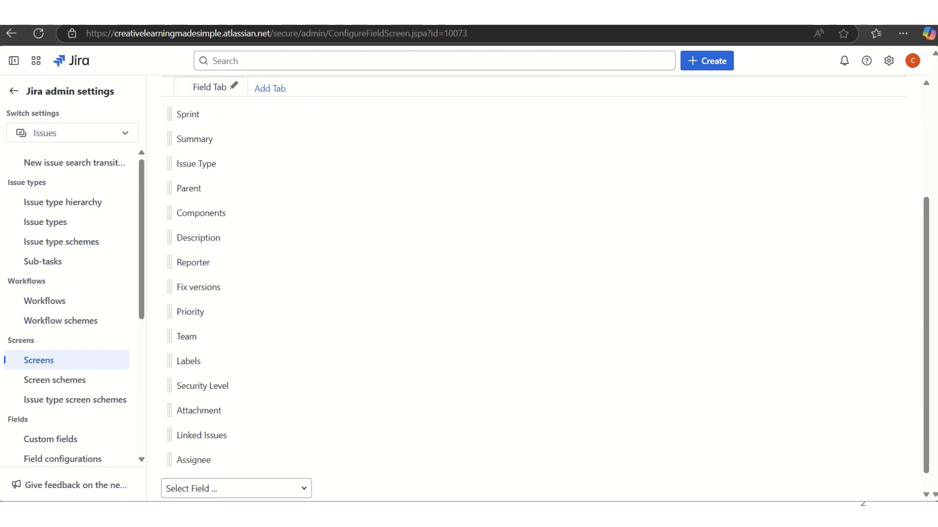
Create a User Picker (single user) custom field named "Risk Owner" with the description "Owner of the Risk"
left_click(107, 440)
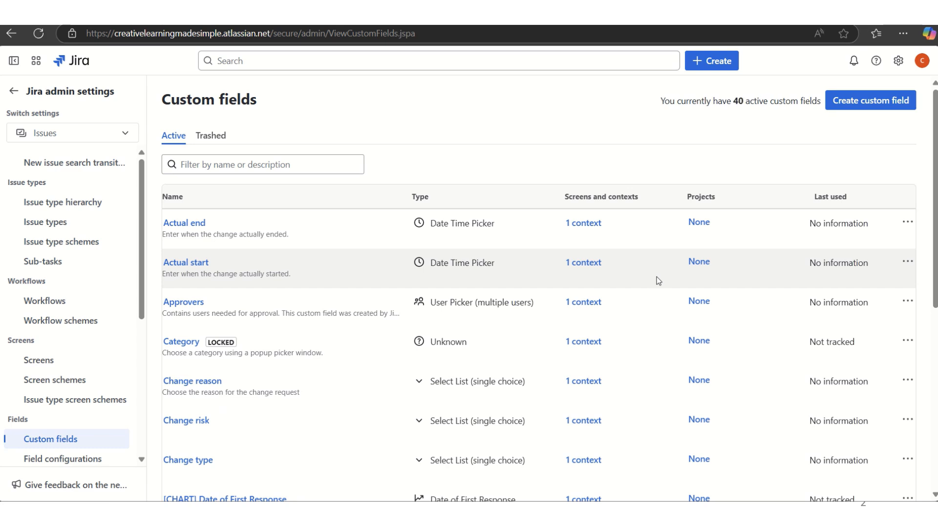
left_click(874, 107)
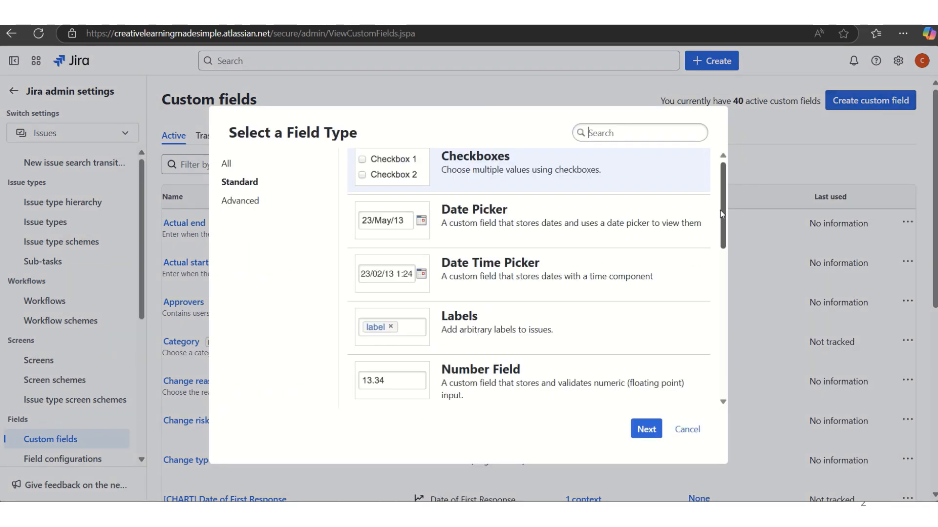
left_click_drag(722, 218, 725, 380)
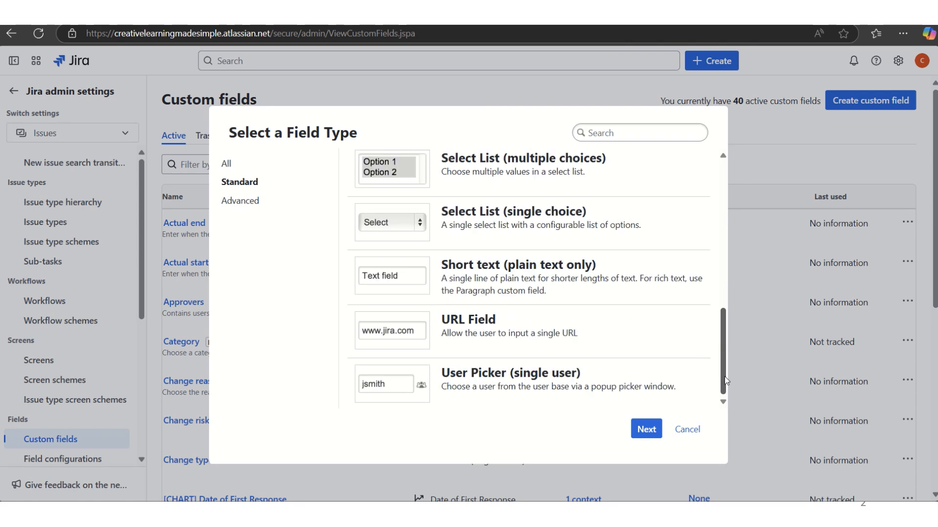
left_click(491, 387)
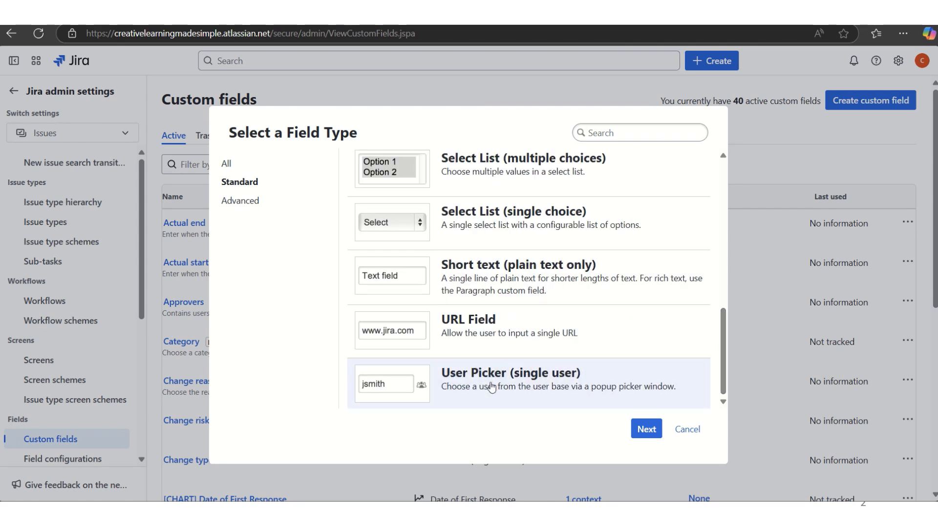
left_click(647, 433)
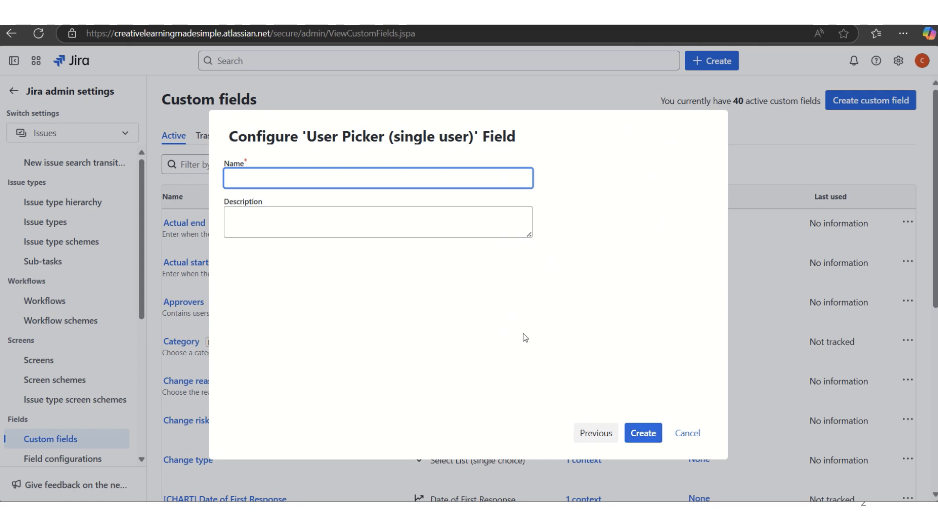
type("Risk Owner")
left_click(308, 222)
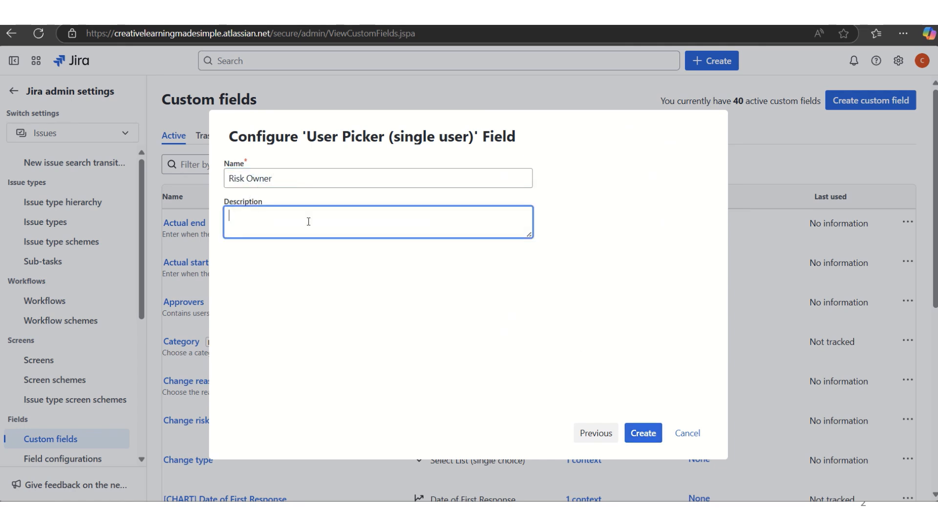
type("Owner of the Risk")
left_click(642, 433)
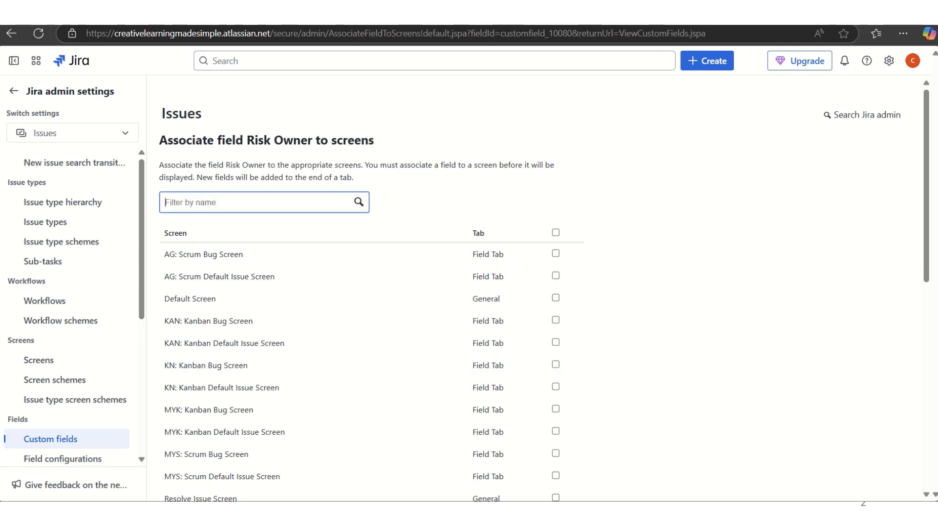
Associate the Risk Owner field with the TSTRSKTP: Scrum Default Issue Screen and save the association
left_click_drag(927, 264, 933, 474)
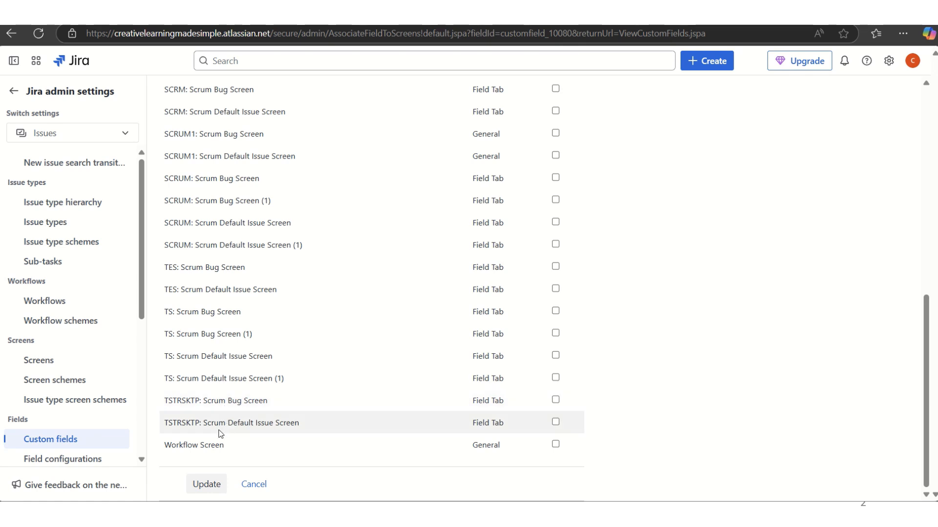
left_click(556, 423)
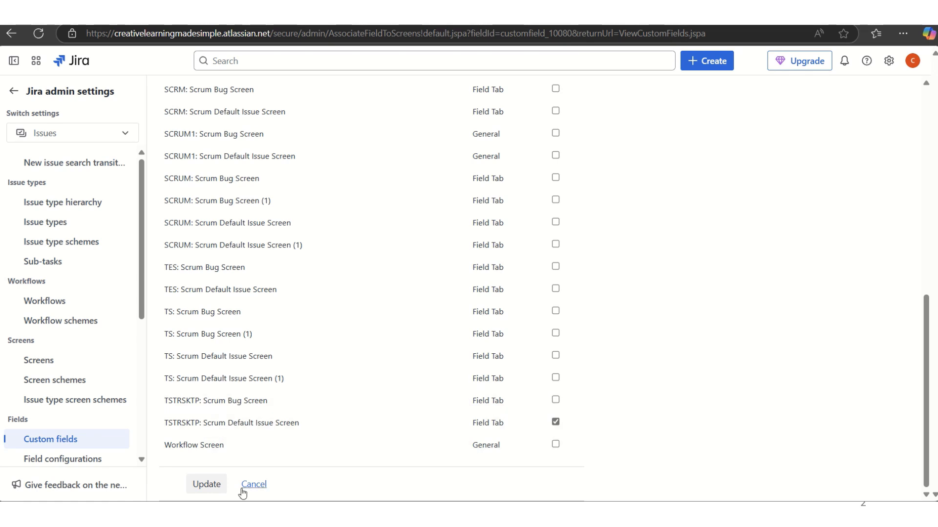
left_click(207, 485)
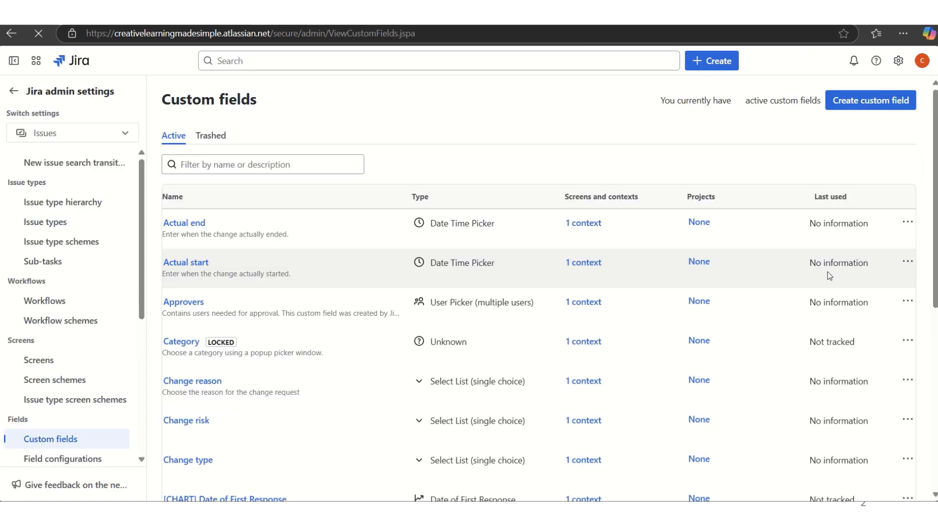
Check for the Risk Owner field in the TestRiskType issue creation form with issue type Risk, and close the form without creating anything
left_click(724, 62)
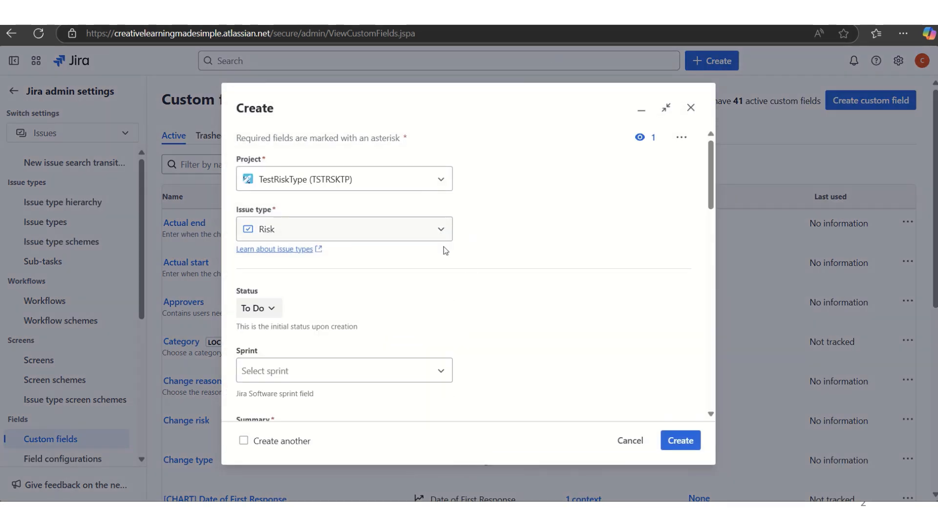
left_click(437, 230)
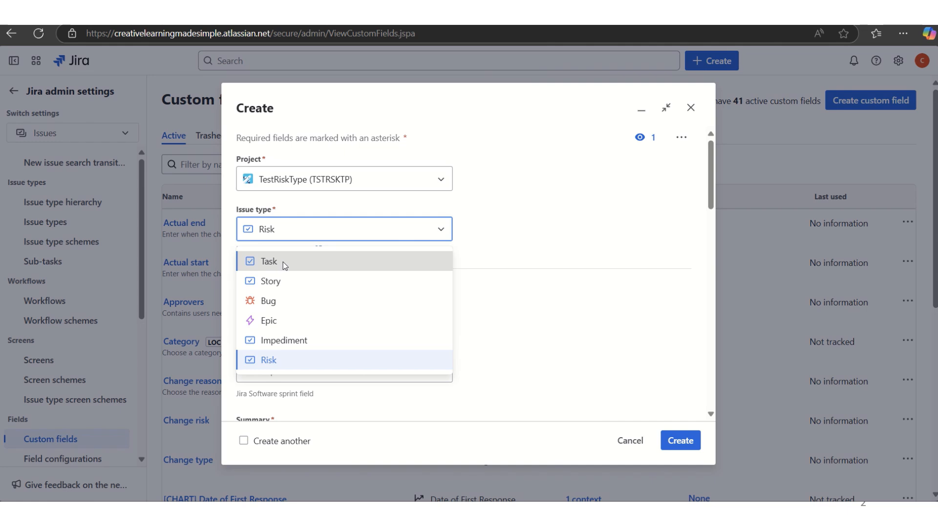
left_click(283, 262)
left_click(415, 232)
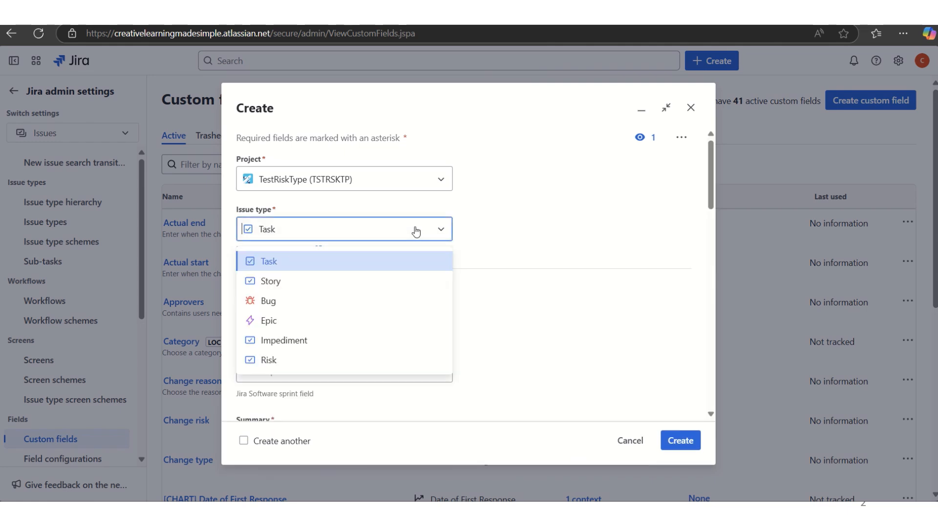
left_click(341, 361)
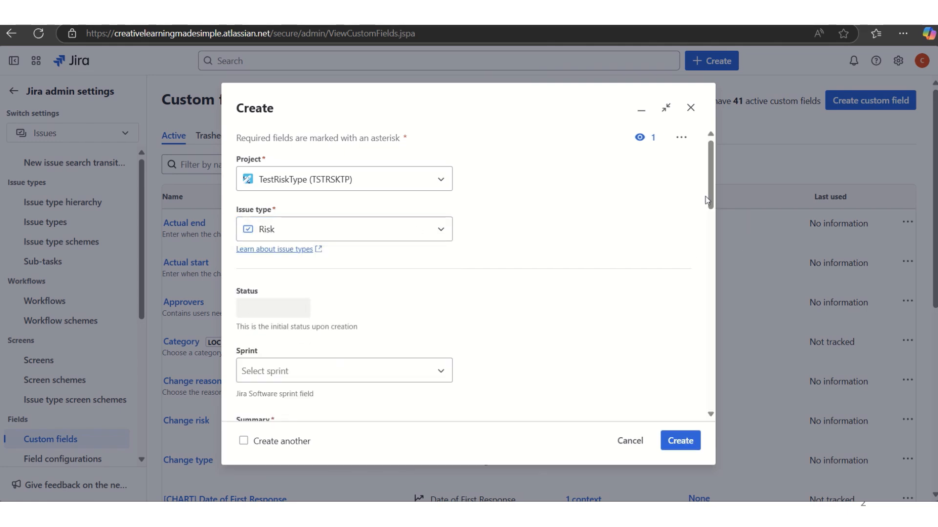
left_click_drag(713, 206, 713, 393)
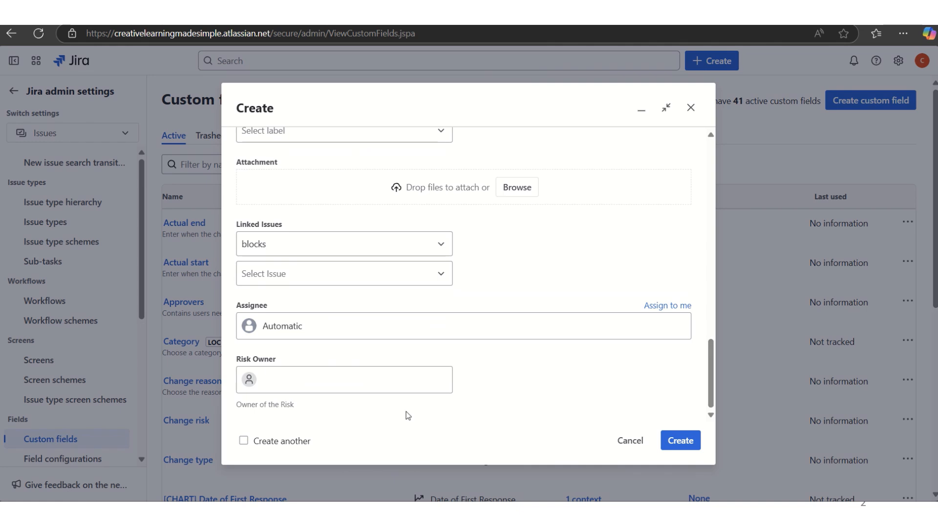
left_click(285, 386)
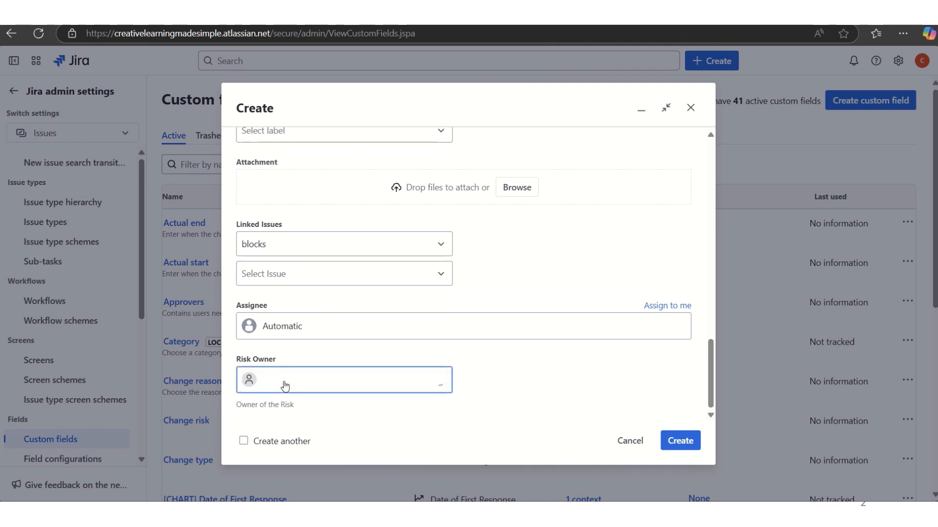
left_click(514, 382)
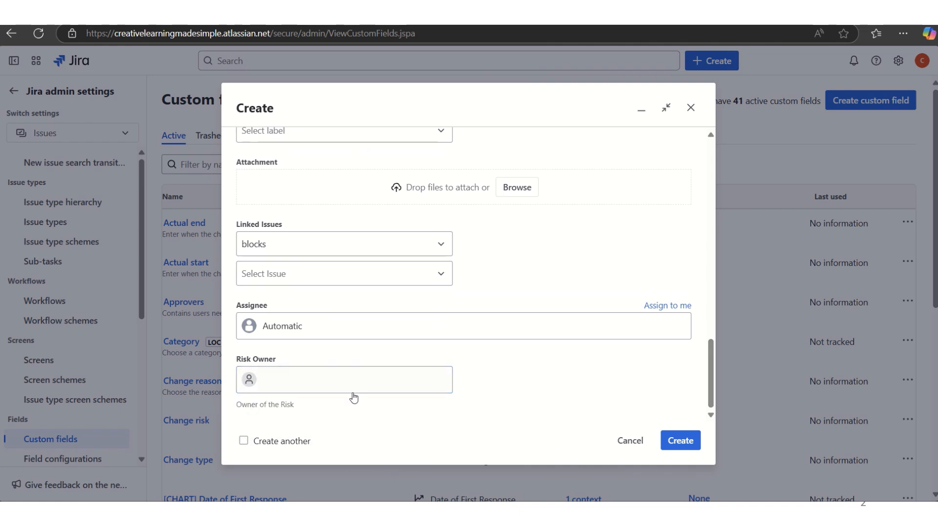
left_click(691, 108)
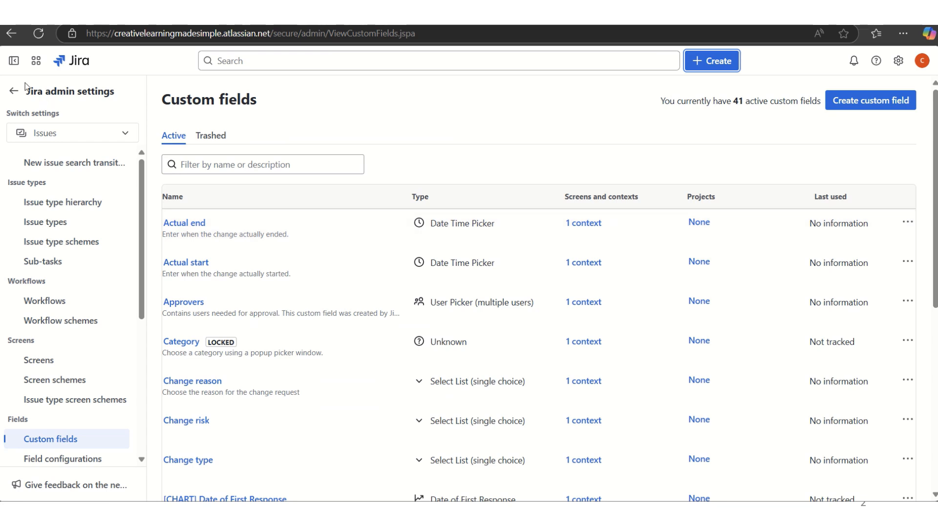
Go to the backlog of the TSTRSKTP board and open the issue about the first release's supplier dependency
left_click(14, 95)
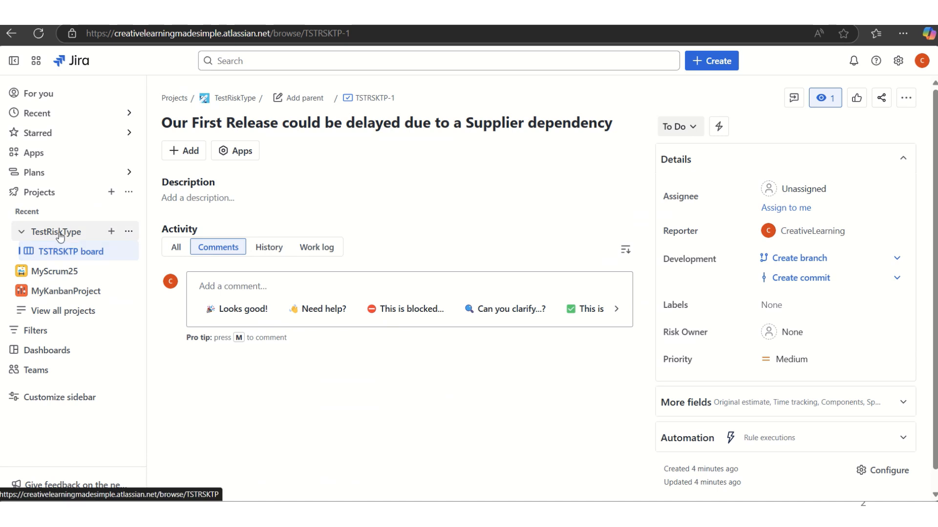
left_click(59, 236)
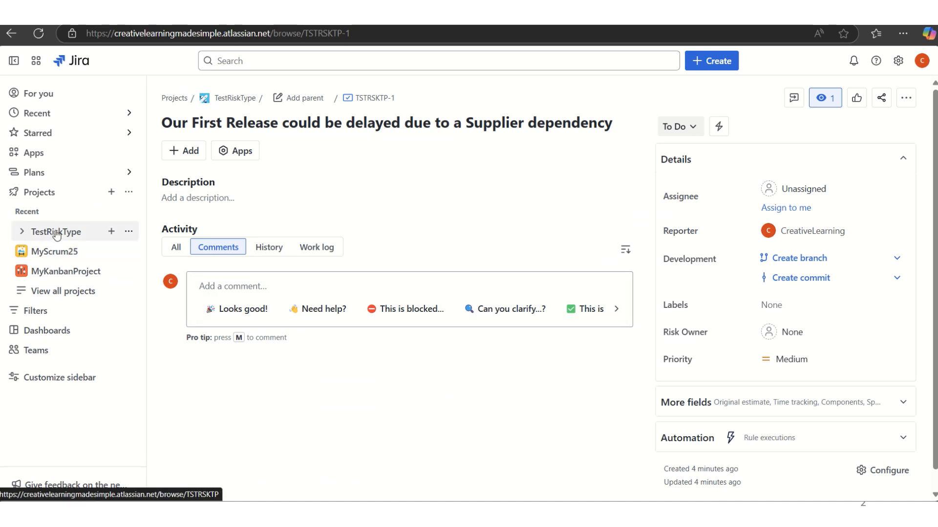
left_click(57, 233)
left_click(66, 251)
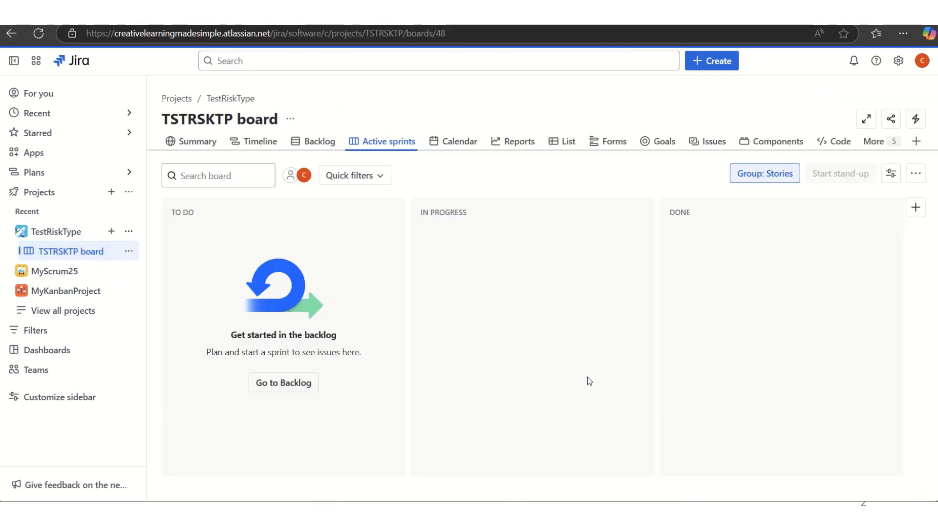
left_click(317, 142)
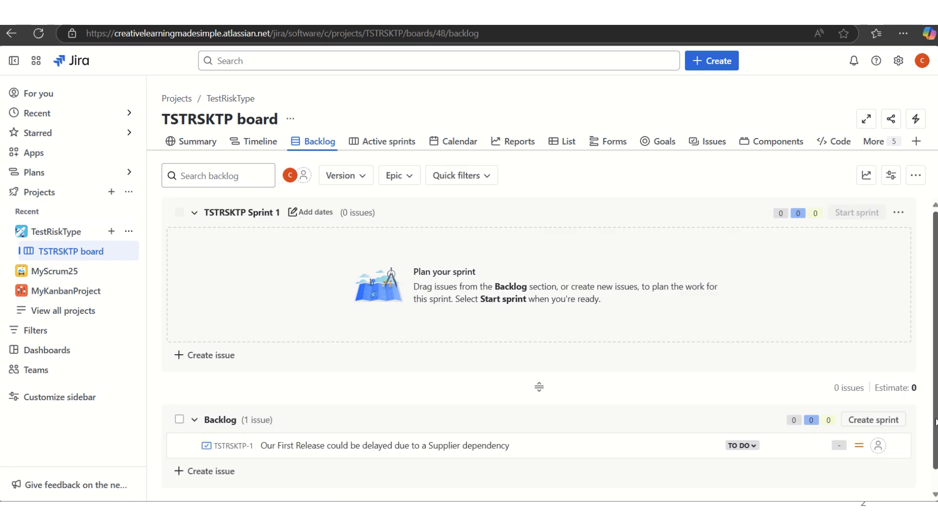
scroll(918, 430, "down", 1)
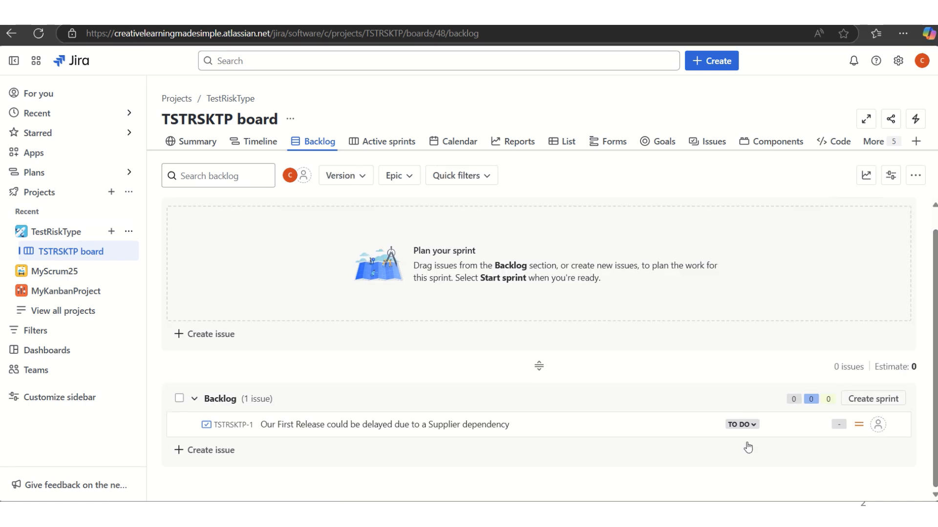
left_click(320, 425)
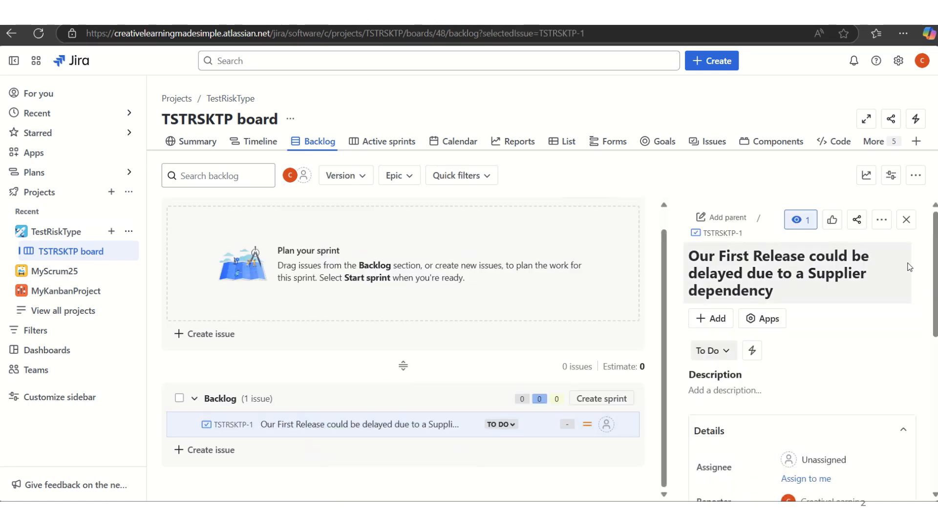
Set the Risk Owner of the supplier dependency issue to the suggested user
scroll(801, 303, "down", 5)
scroll(811, 312, "up", 2)
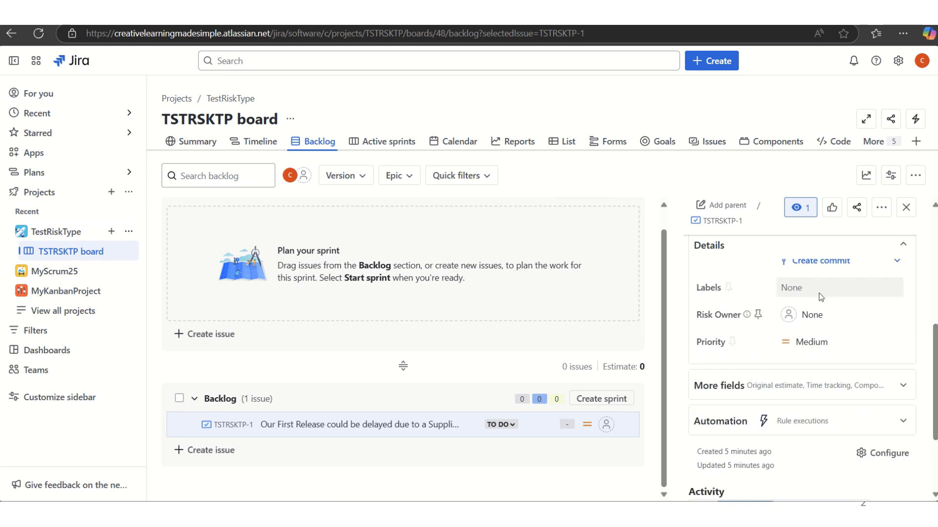
left_click(820, 317)
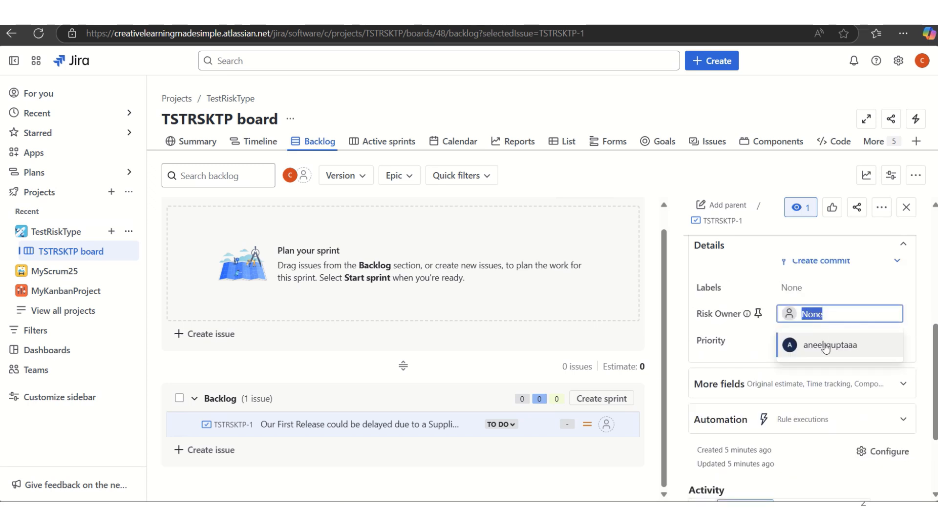
left_click(825, 347)
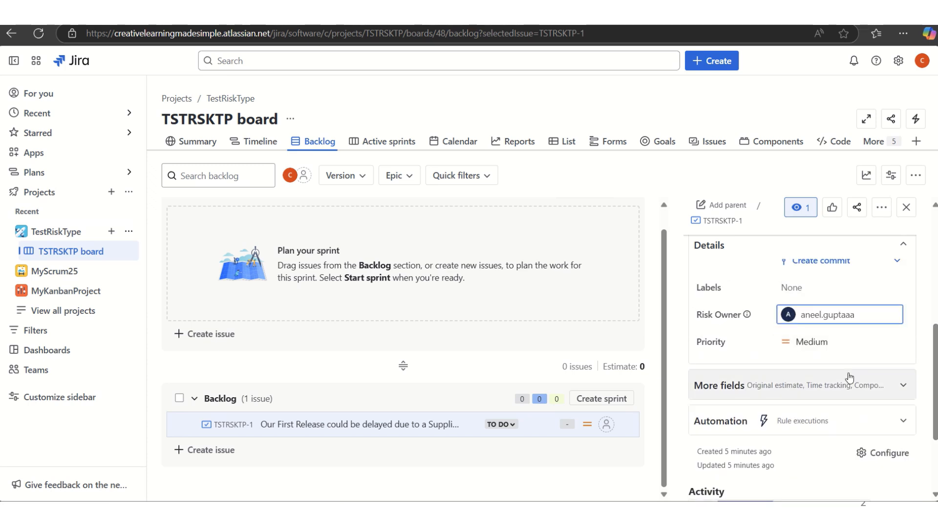
Look through the supplier dependency issue, then close and reopen it to check its Risk Owner in the details
scroll(934, 415, "down", 3)
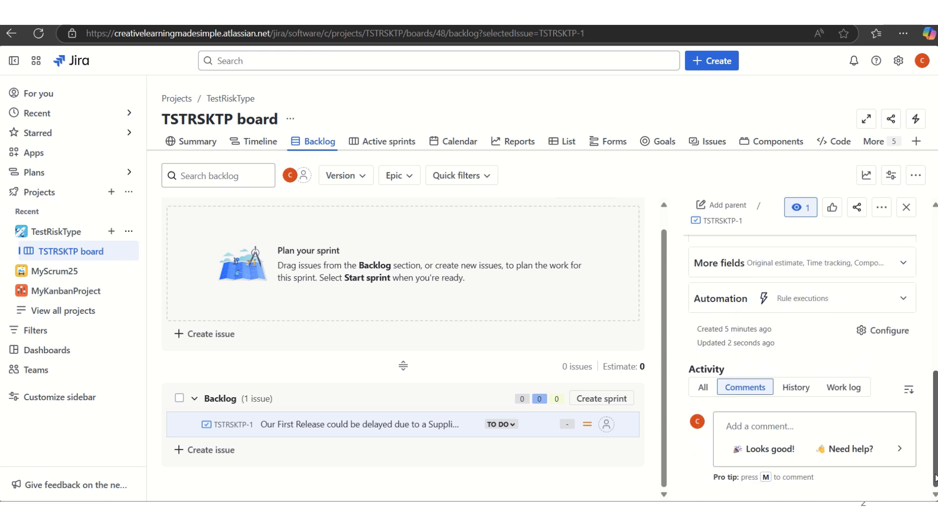
scroll(934, 479, "up", 5)
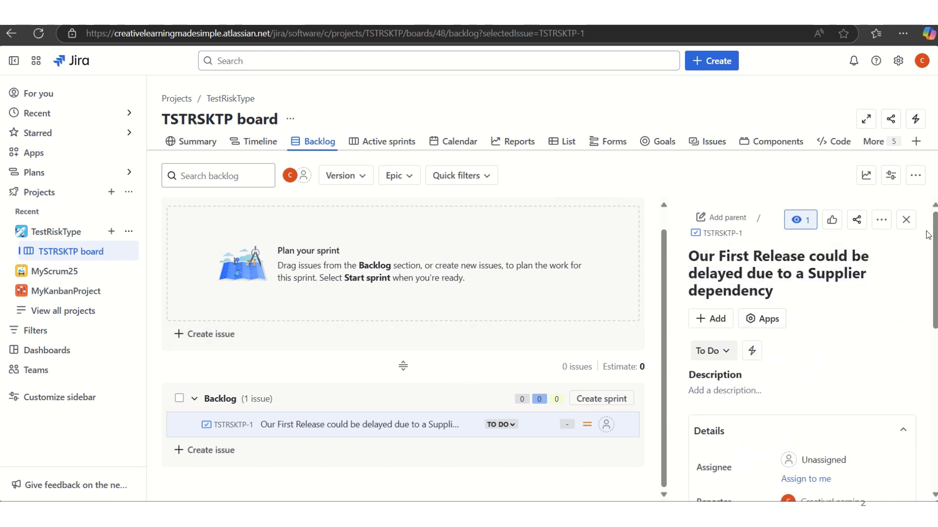
left_click(906, 220)
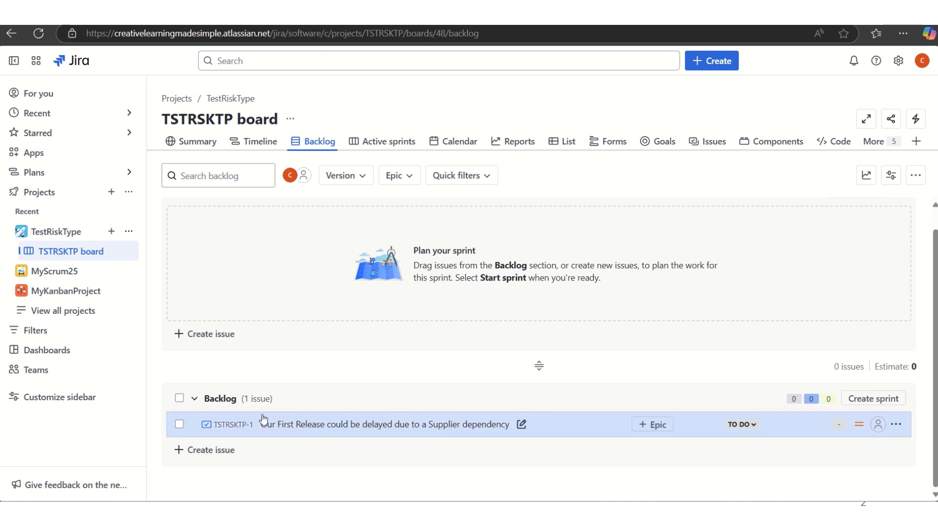
left_click(229, 425)
left_click_drag(934, 305, 934, 424)
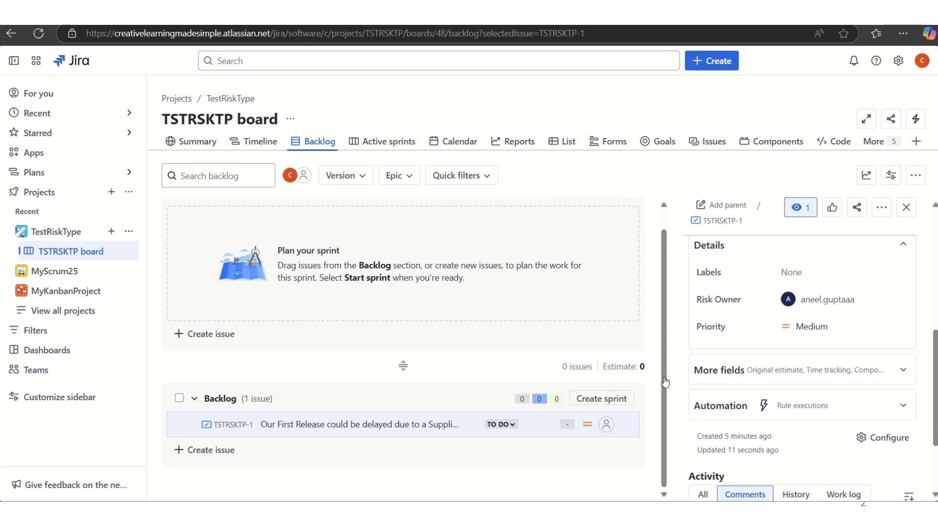
Start a new issue in the TestRiskType project and set its issue type to Impediment
left_click(725, 66)
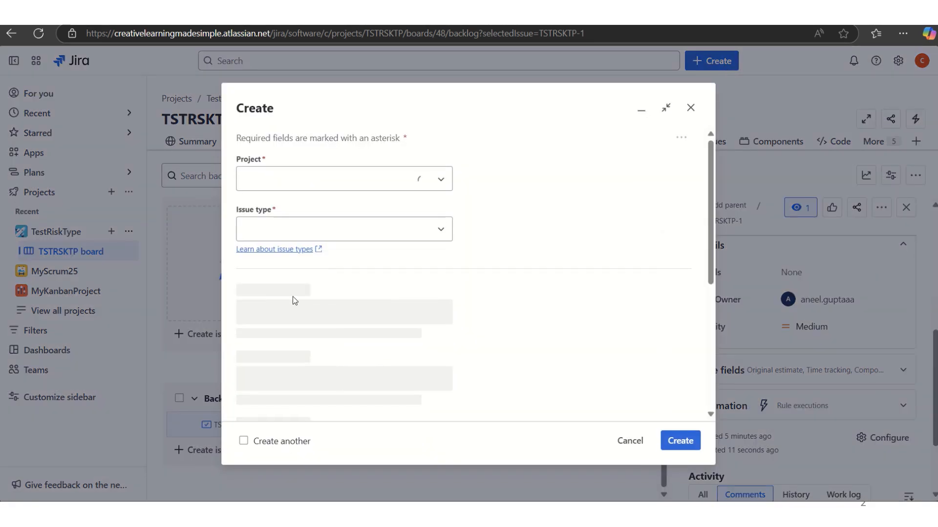
left_click(412, 236)
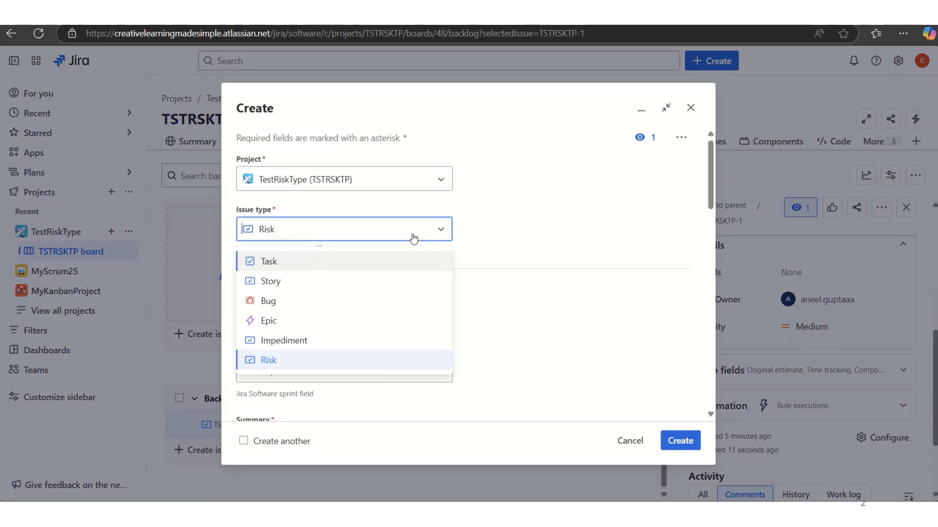
left_click(307, 342)
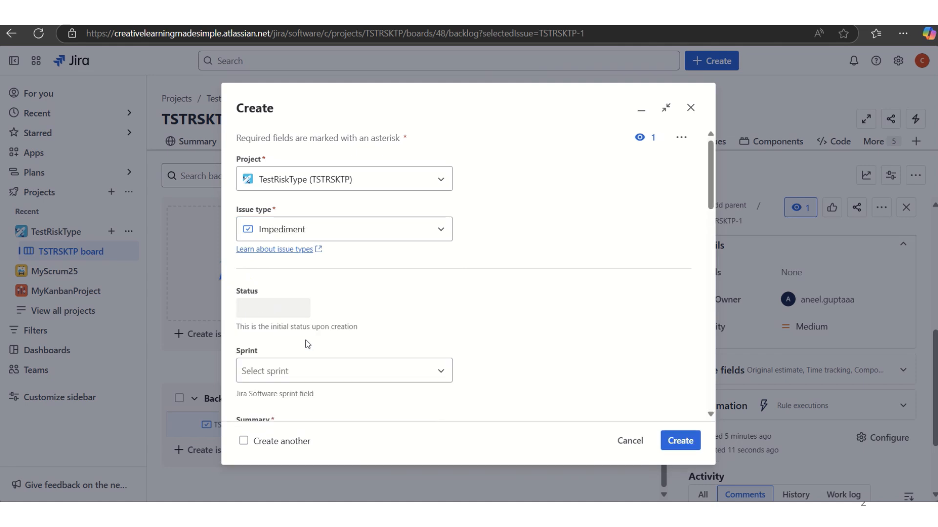
Enter "Test Environment is not Ready" as the summary of the new Impediment issue
scroll(708, 195, "down", 3)
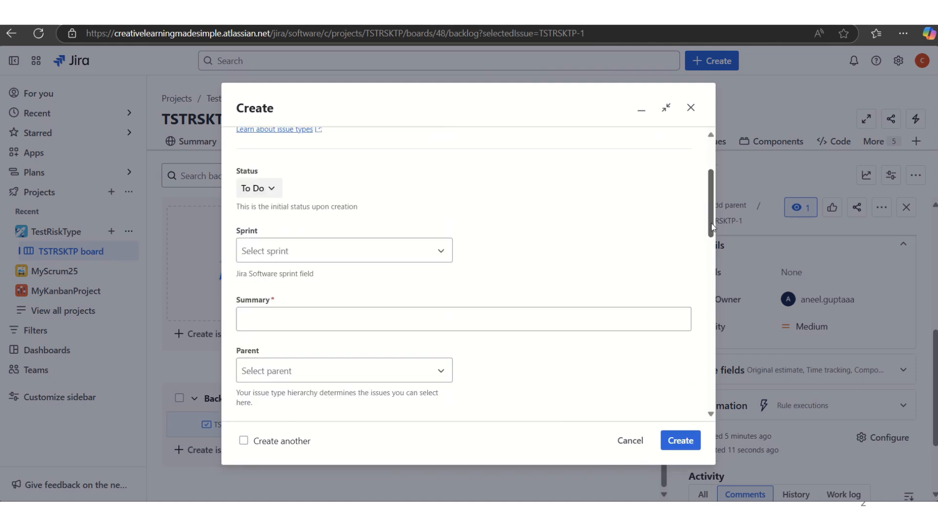
left_click(354, 277)
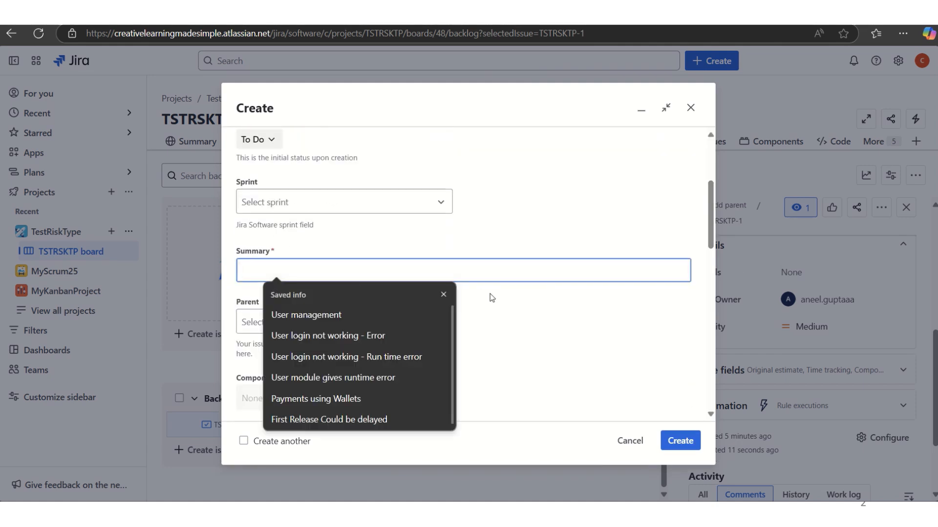
type("Tes")
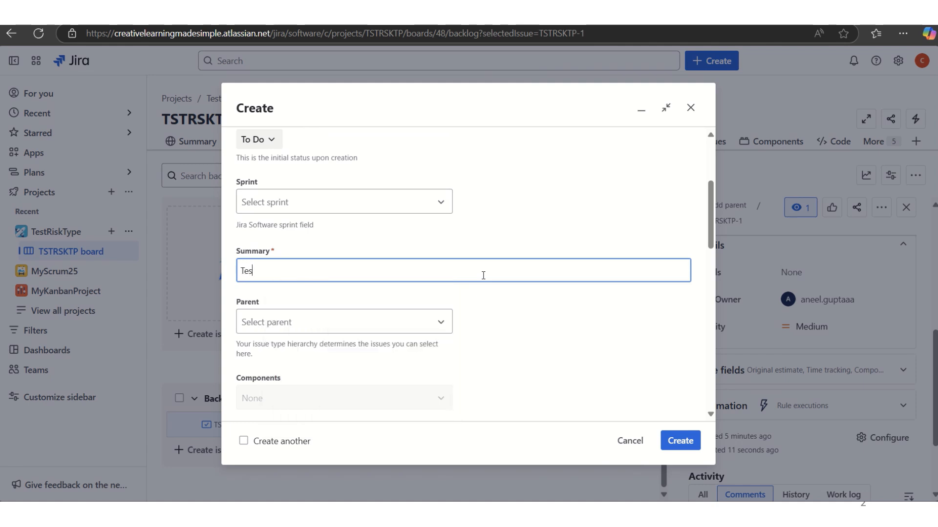
type("t Envitron")
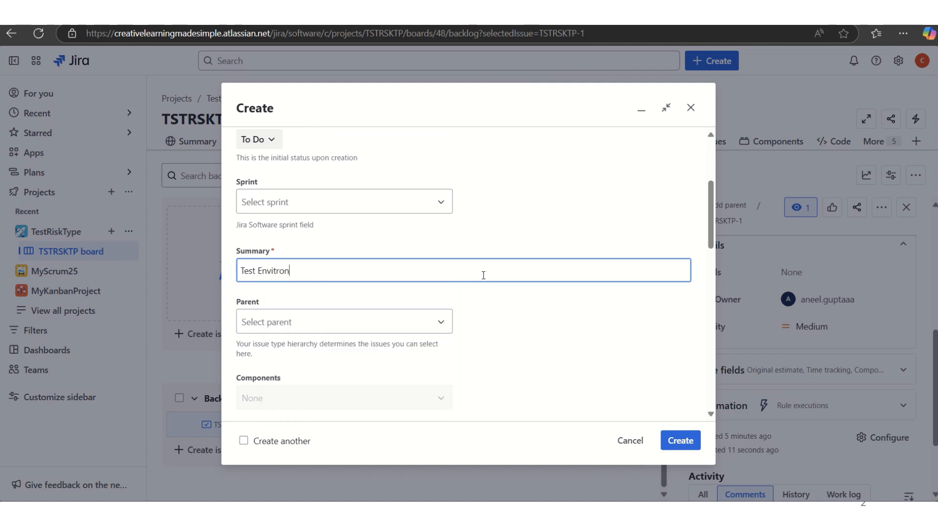
type("ment is not Ready")
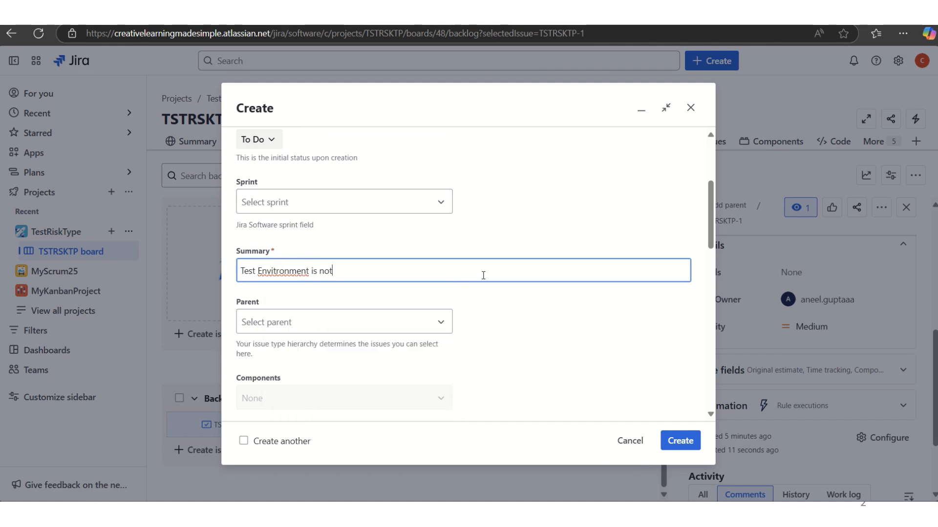
left_click(276, 271)
key("BackSpace")
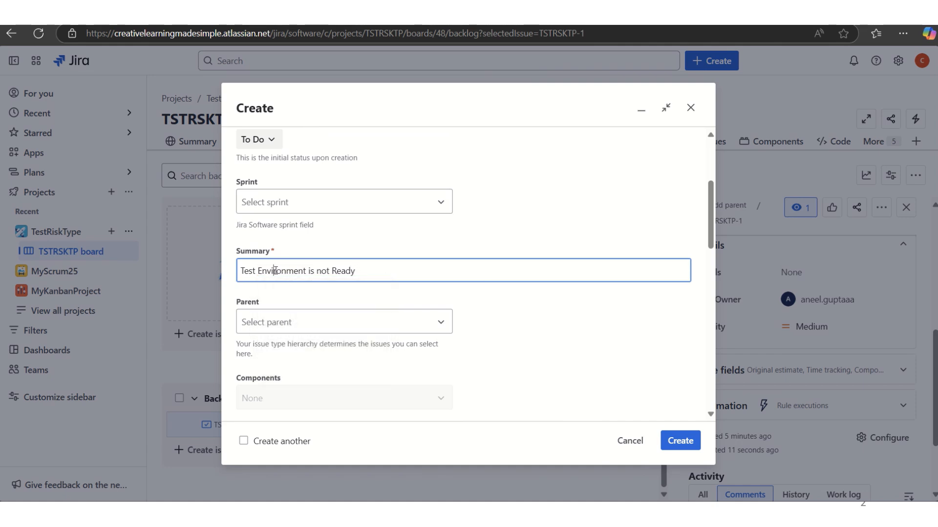
Look over the remaining fields of the Impediment form, create the issue with their defaults, and dismiss the creation notification
scroll(712, 191, "up", 1)
scroll(711, 192, "up", 2)
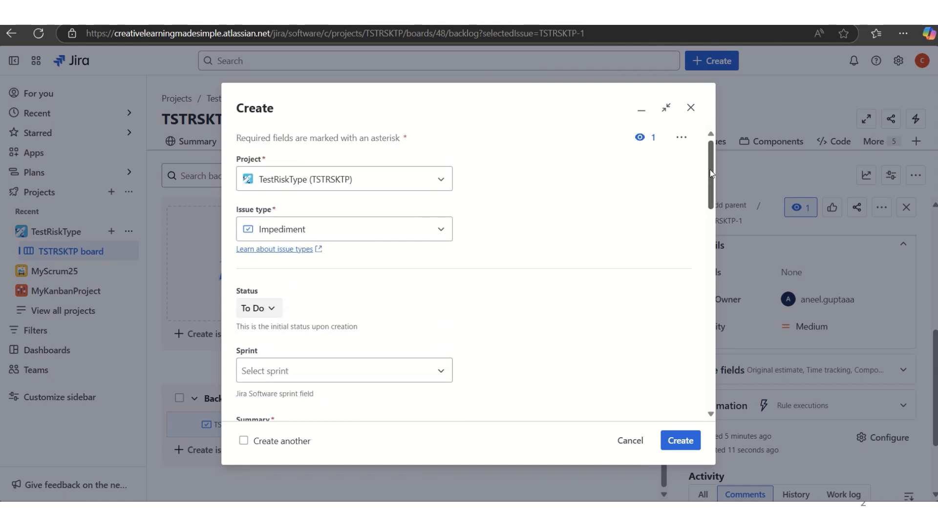
scroll(714, 274, "down", 2)
scroll(717, 277, "down", 5)
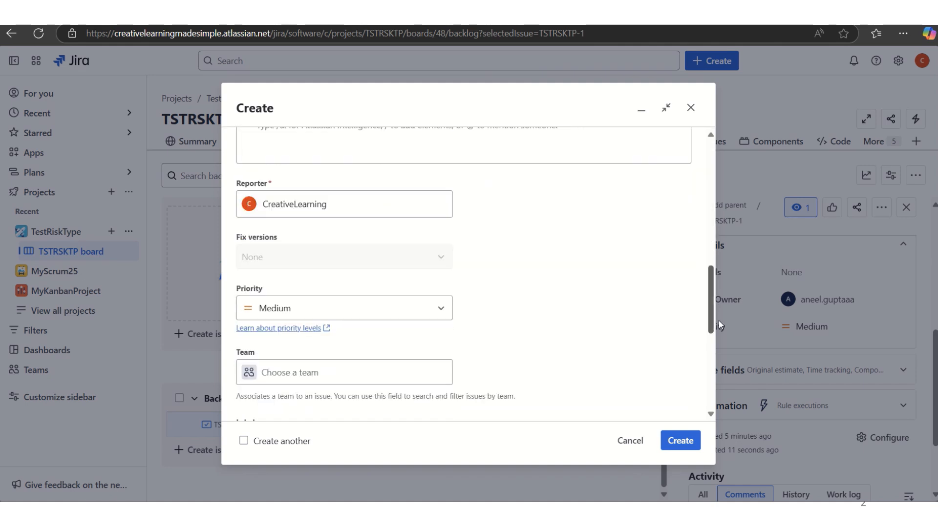
left_click(686, 448)
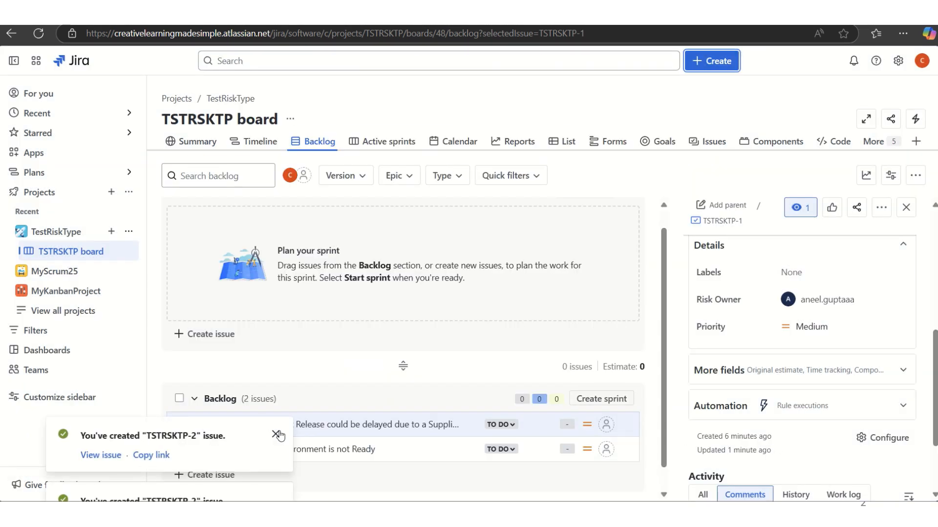
left_click(276, 434)
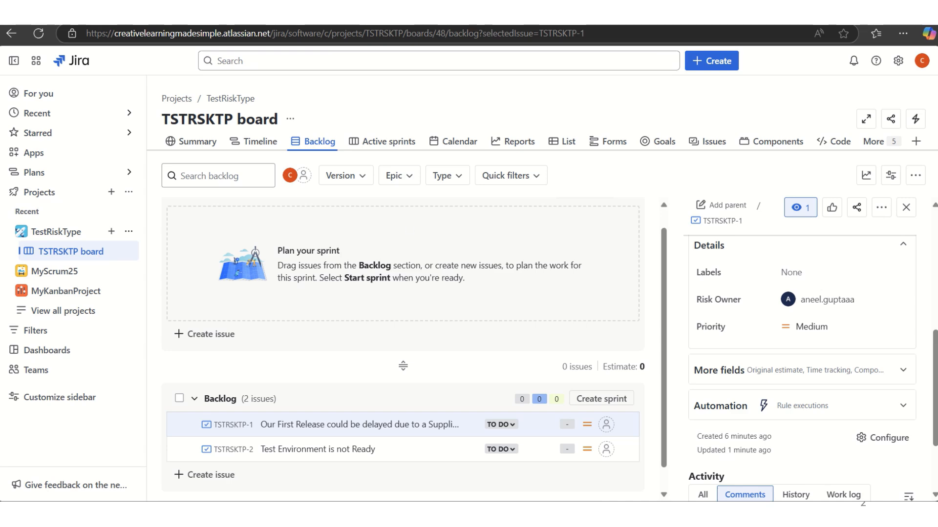
left_click(427, 26)
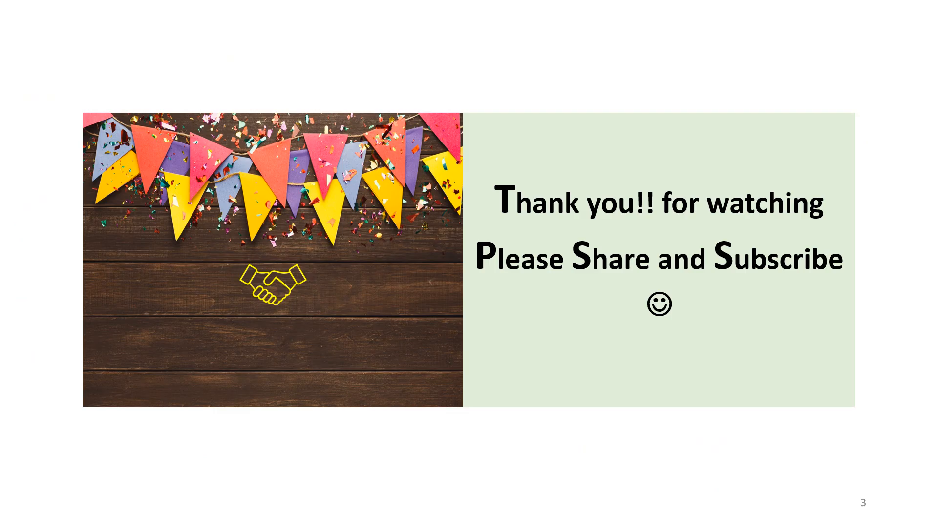